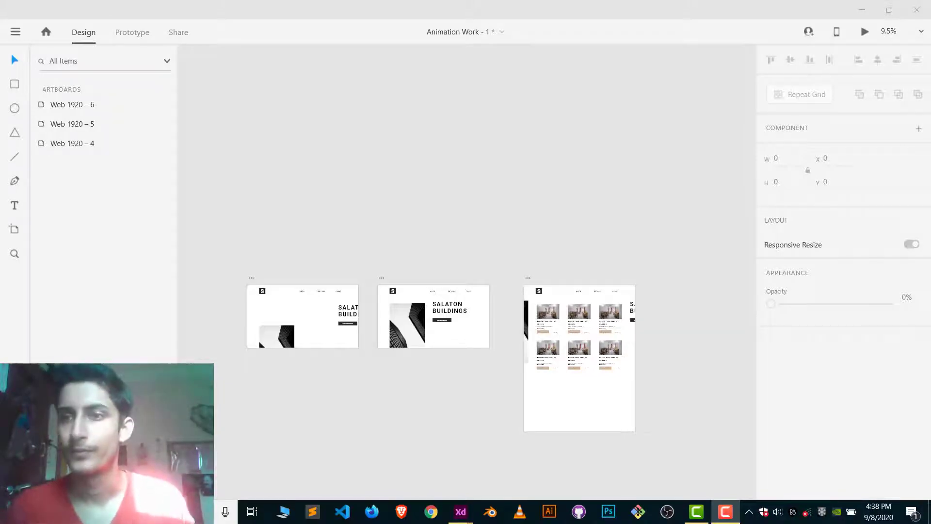
- Preview the finished Animation Work - 1 prototype, play its View Properties transition, and close the preview
left_click(863, 33)
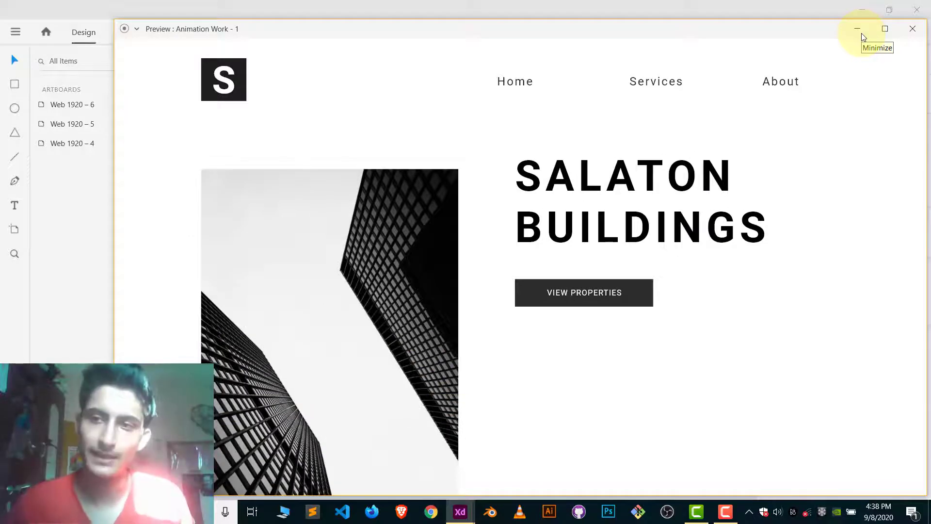
left_click(575, 297)
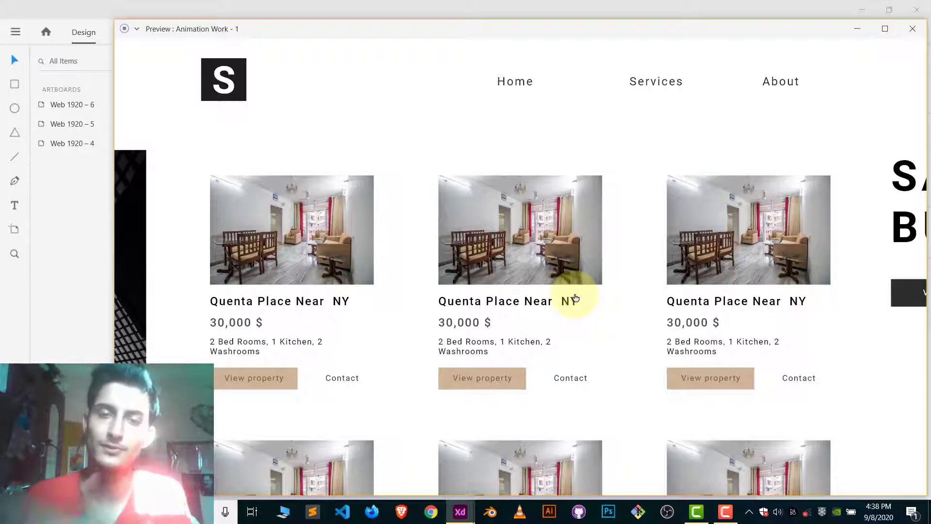
left_click(912, 29)
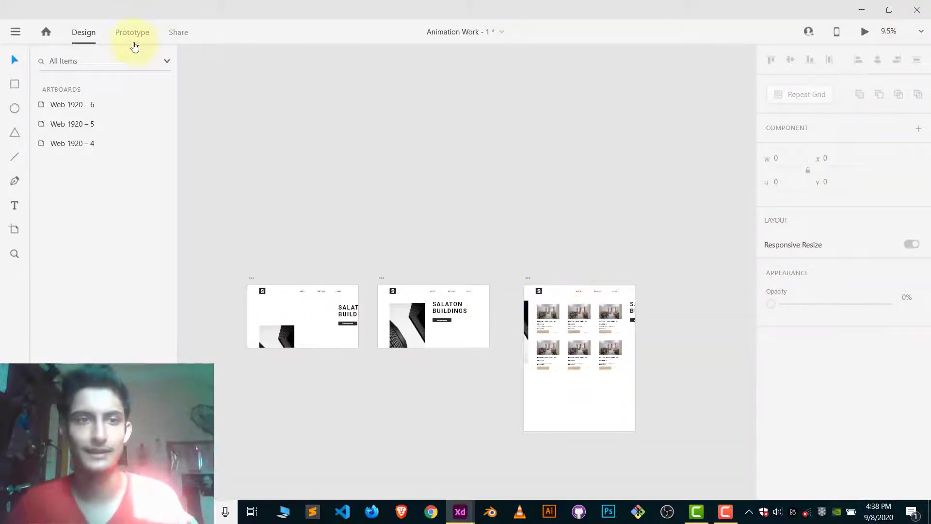
- Switch from the Animation Work - 1 document to the empty untitled document
key("super+d")
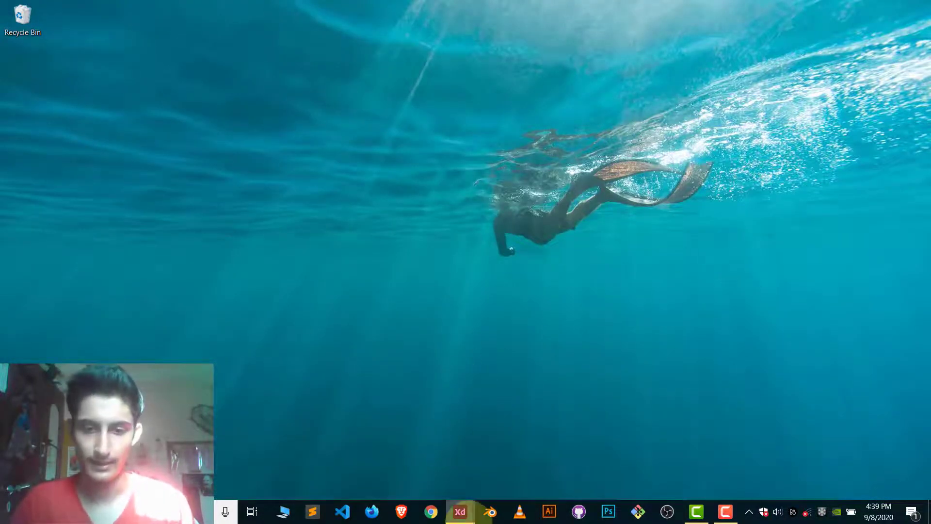
mouse_move(460, 510)
left_click(510, 468)
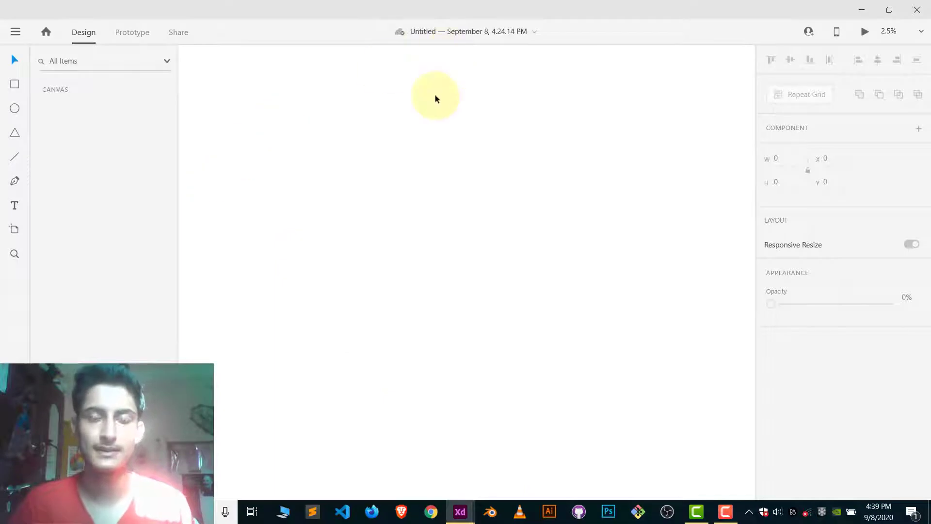
- Add a Web 1920 artboard of 1920 x 1080 to the empty canvas
left_click(14, 228)
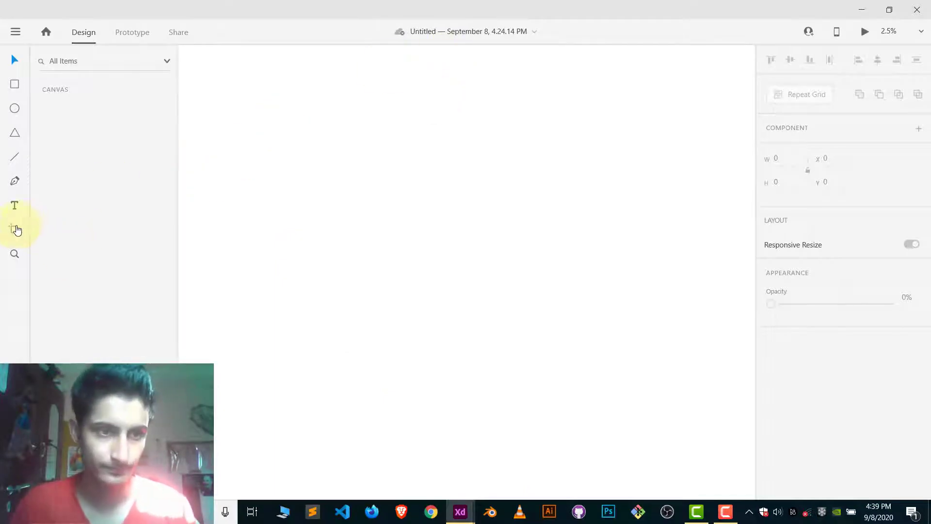
scroll(844, 283, "down", 8)
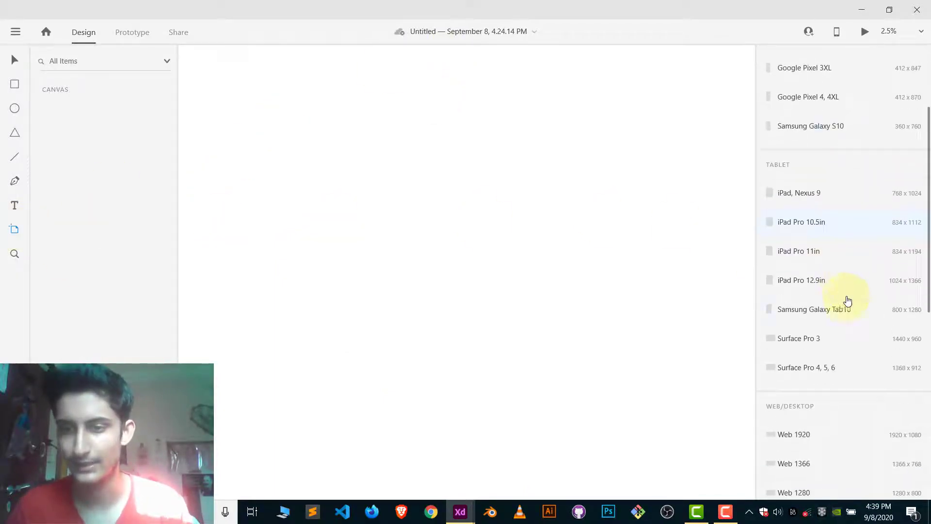
scroll(827, 384, "down", 3)
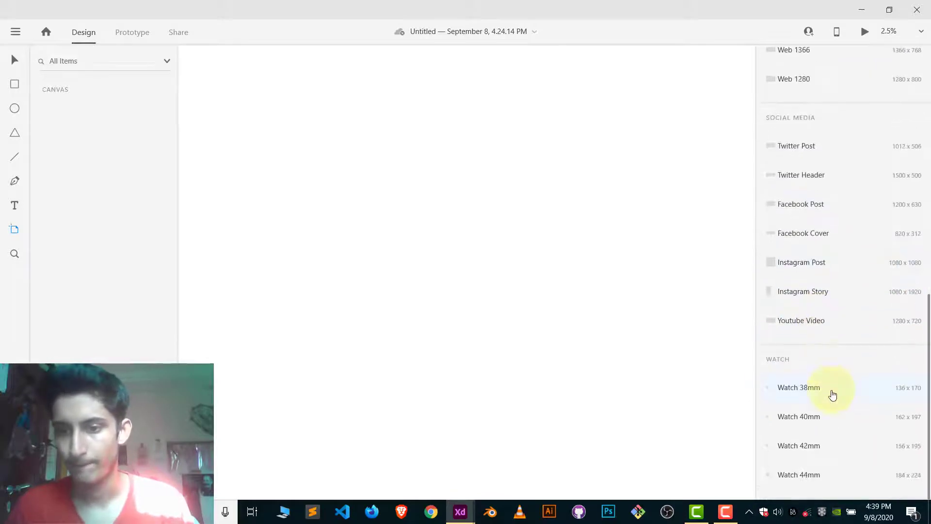
scroll(825, 291, "up", 8)
left_click(820, 441)
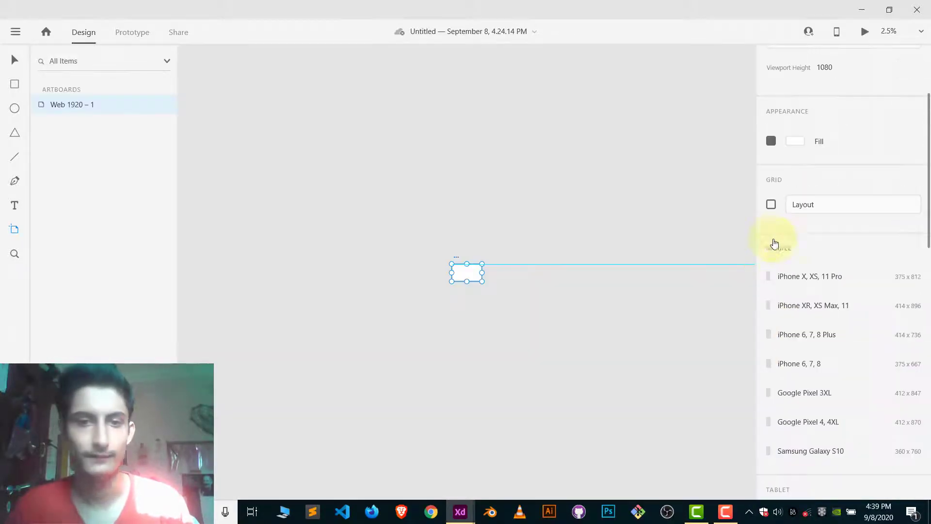
left_click(14, 60)
- Rename the Web 1920 artboard as Page 1
scroll(462, 327, "up", 5)
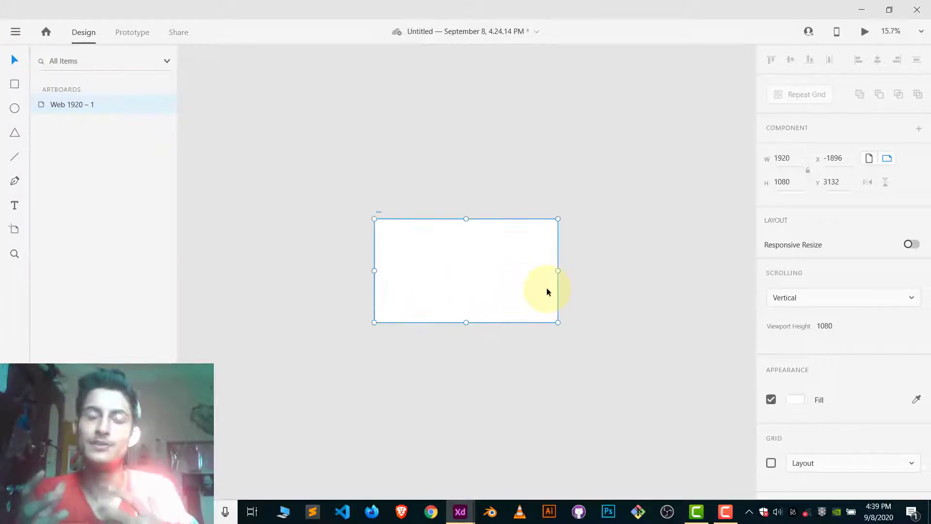
scroll(546, 287, "up", 1)
scroll(535, 299, "up", 2)
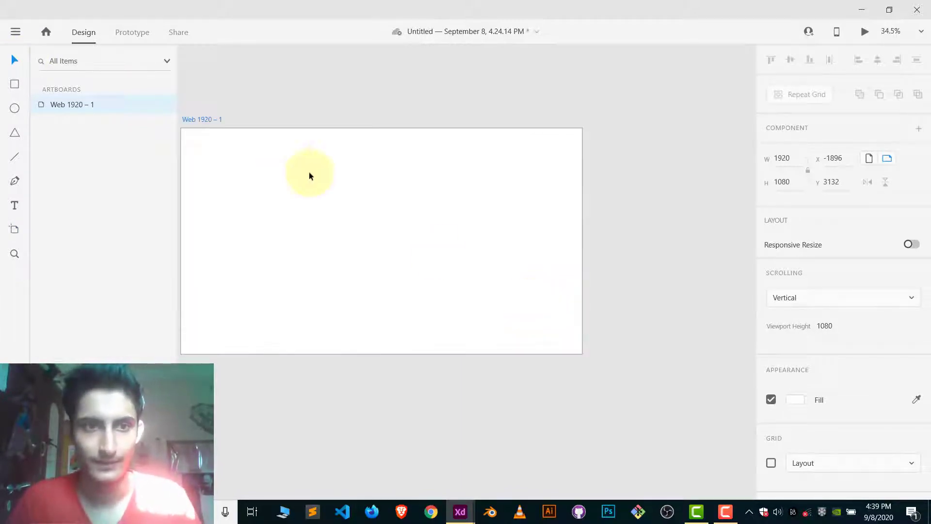
scroll(478, 195, "down", 2)
scroll(376, 166, "up", 1)
left_click(310, 137)
double_click(312, 147)
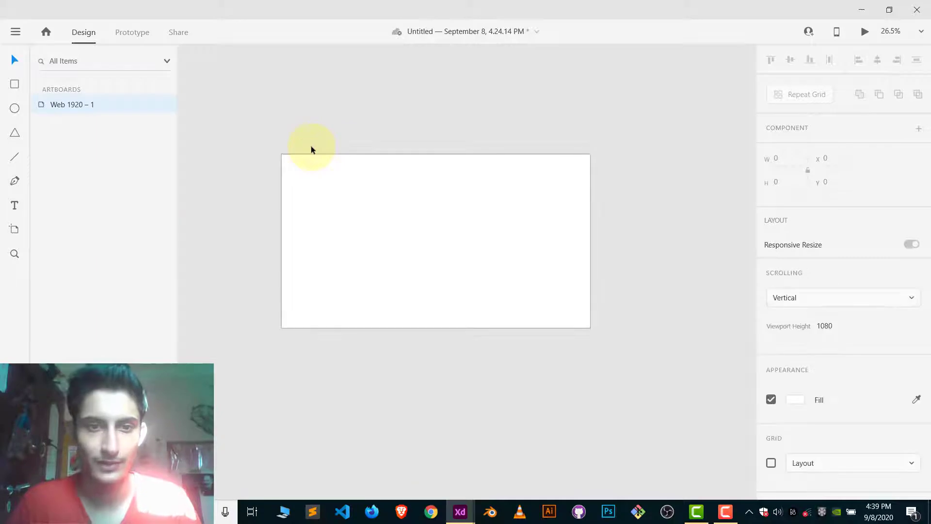
type("Page")
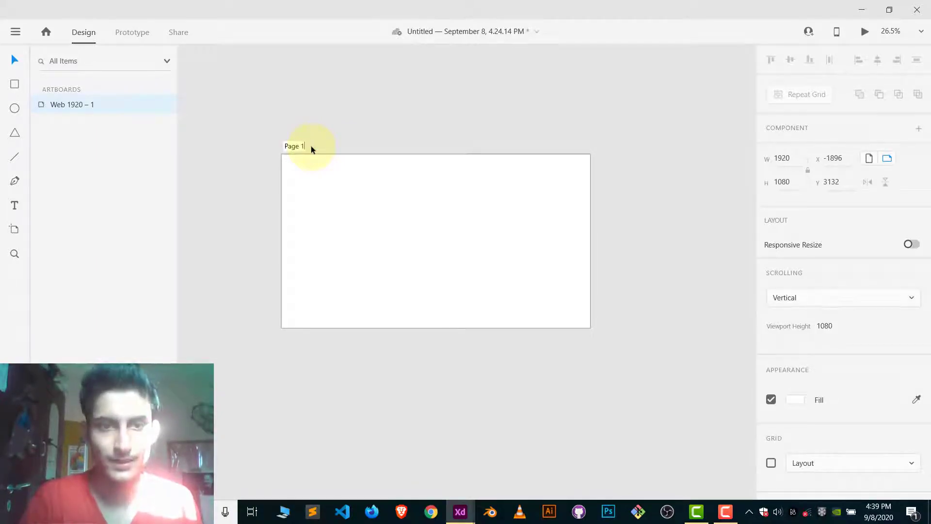
type(" 1")
key("Return")
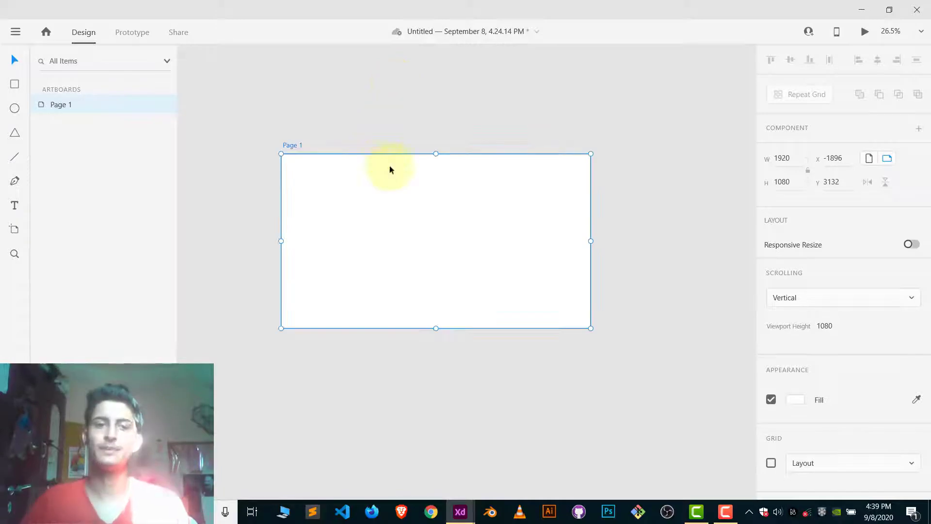
left_click(470, 89)
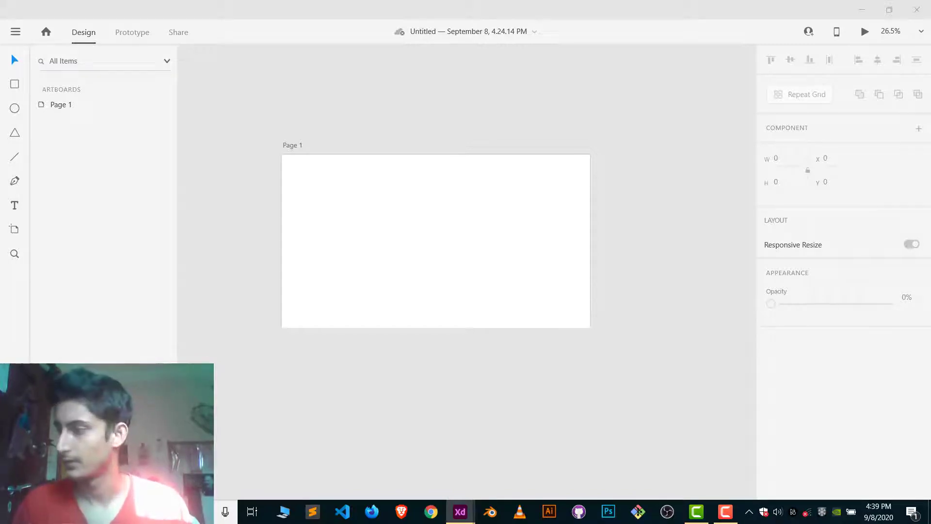
- Paste the copied header with the S logo and the Home, Services and About links onto Page 1
left_click(373, 243)
key("ctrl+v")
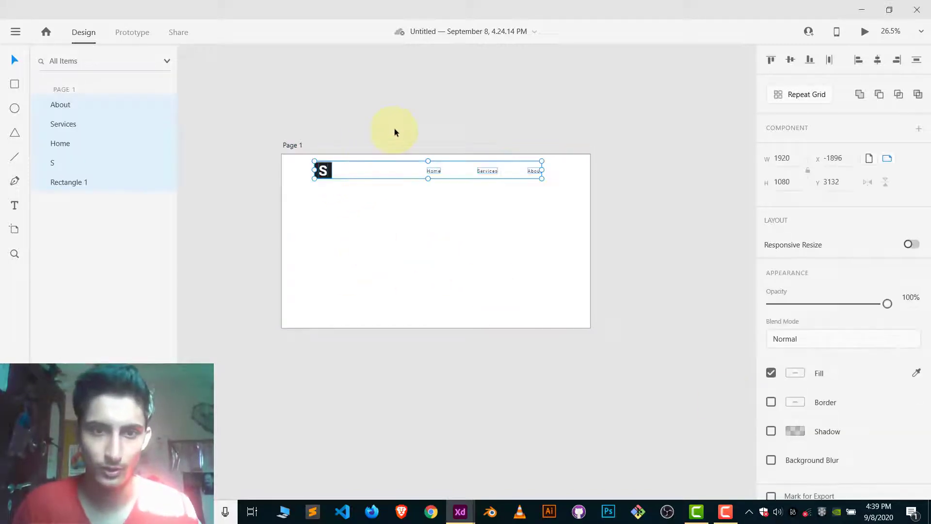
left_click(394, 128)
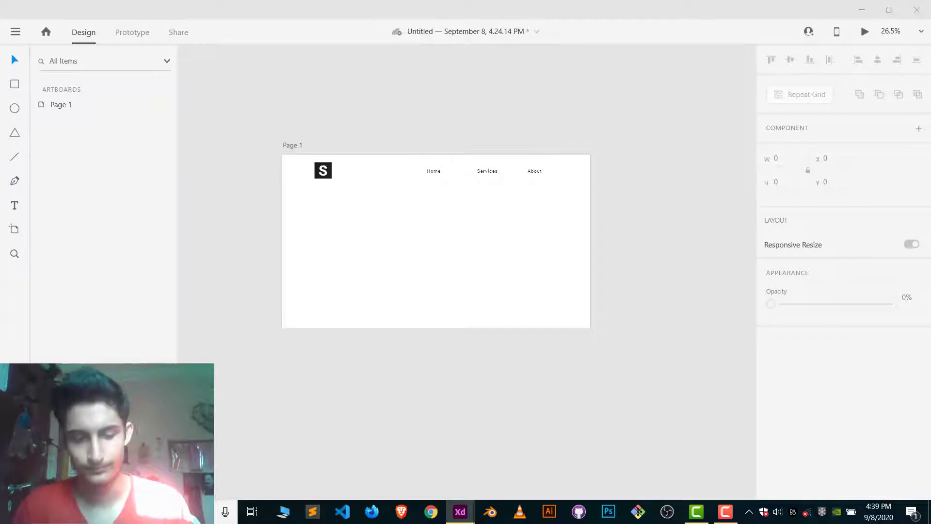
- Paste the building image and the SALATON BUILDINGS heading with its View Properties button onto Page 1
left_click(430, 259)
key("ctrl+v")
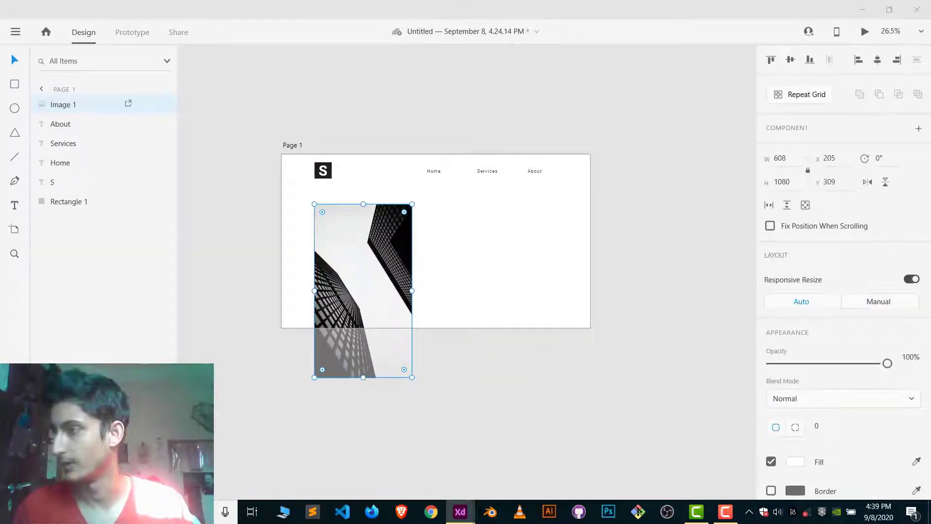
left_click(462, 246)
key("ctrl+v")
left_click(484, 306)
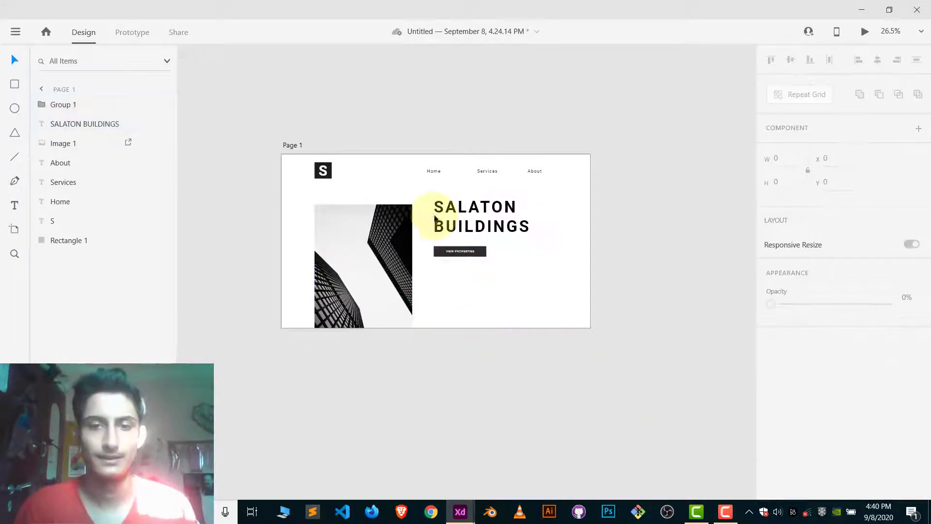
- Move the heading and button together to X 905, Y 288, aligned with the Home link, and save the document
left_click(461, 251)
left_click(485, 210, "shift")
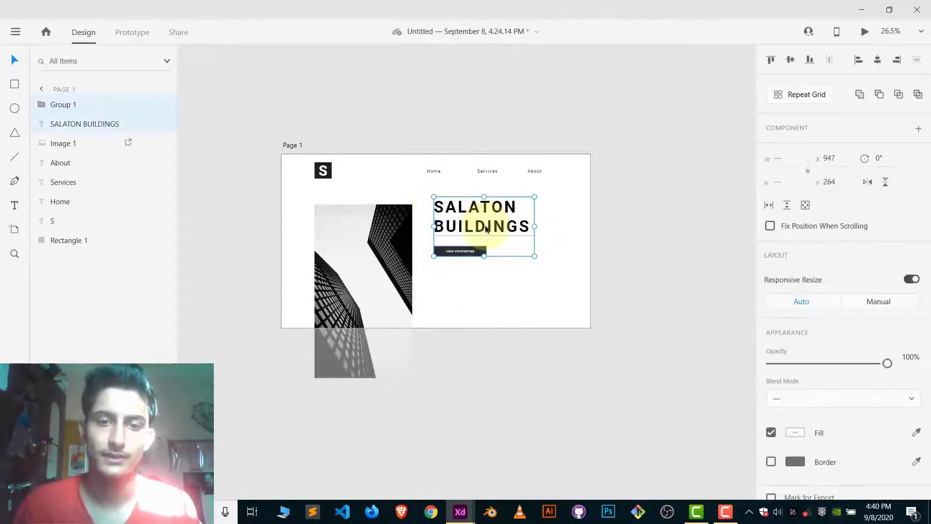
mouse_move(484, 225)
left_mouse_down()
mouse_move(481, 233)
mouse_move(471, 218)
mouse_move(482, 231)
left_mouse_up()
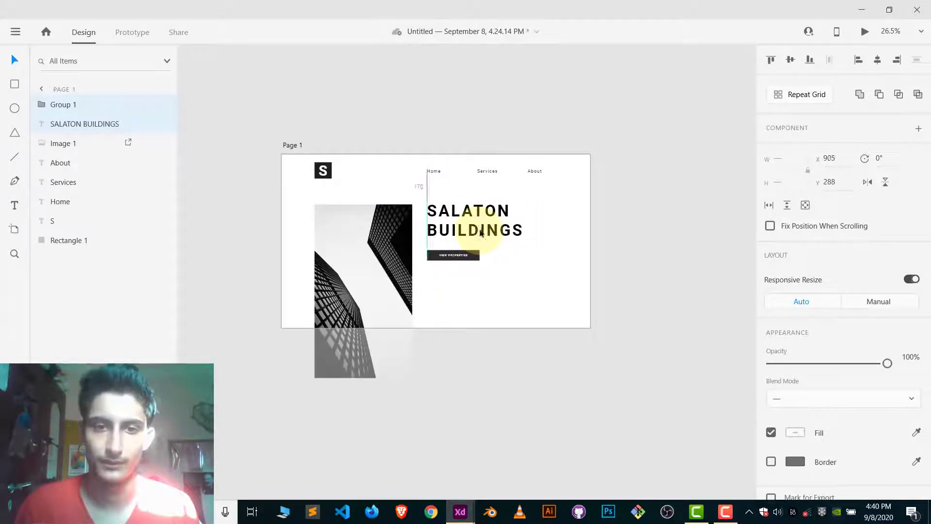
left_click(490, 299)
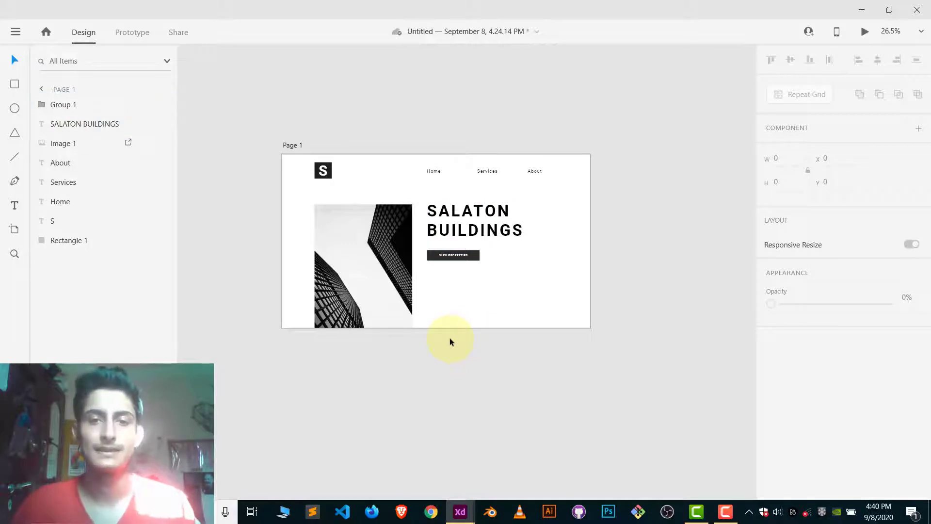
scroll(449, 338, "down", 2)
scroll(450, 338, "up", 2)
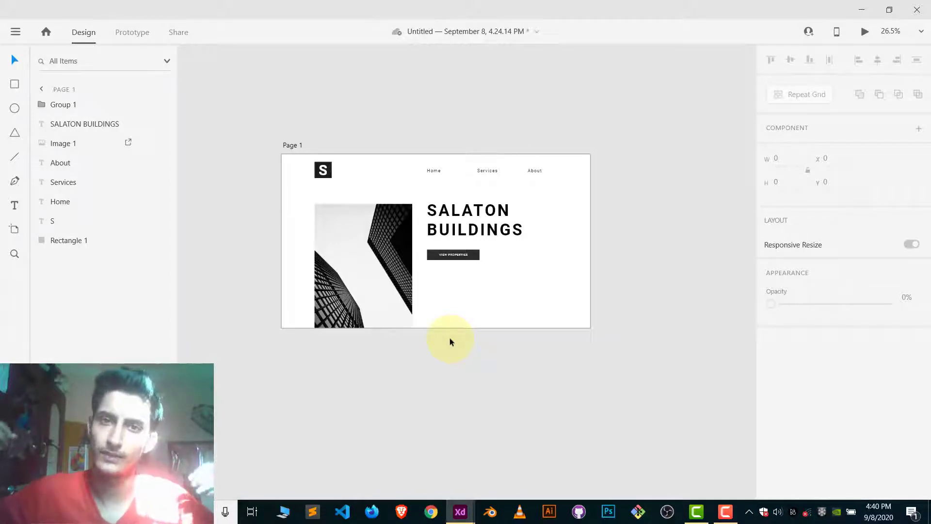
key("ctrl+s")
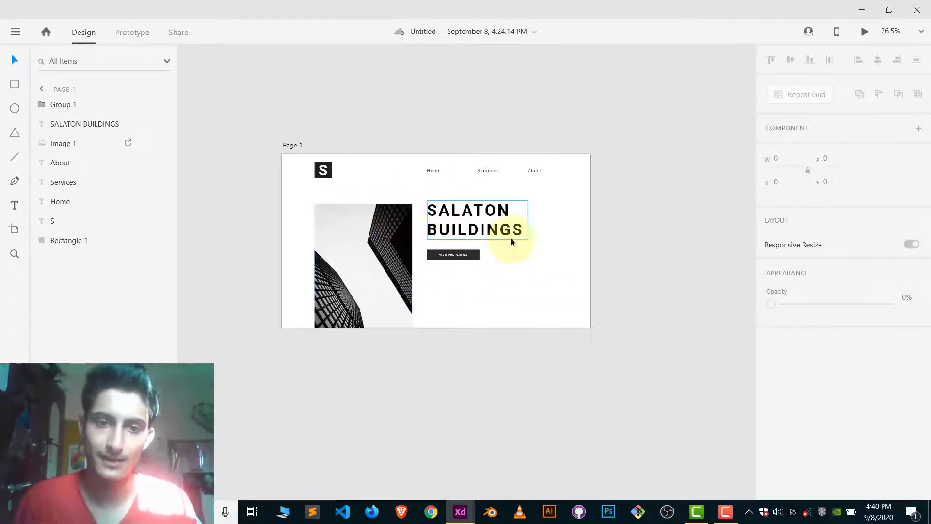
- Duplicate the Page 1 artboard and rename the copy as Page 2
left_click(293, 145)
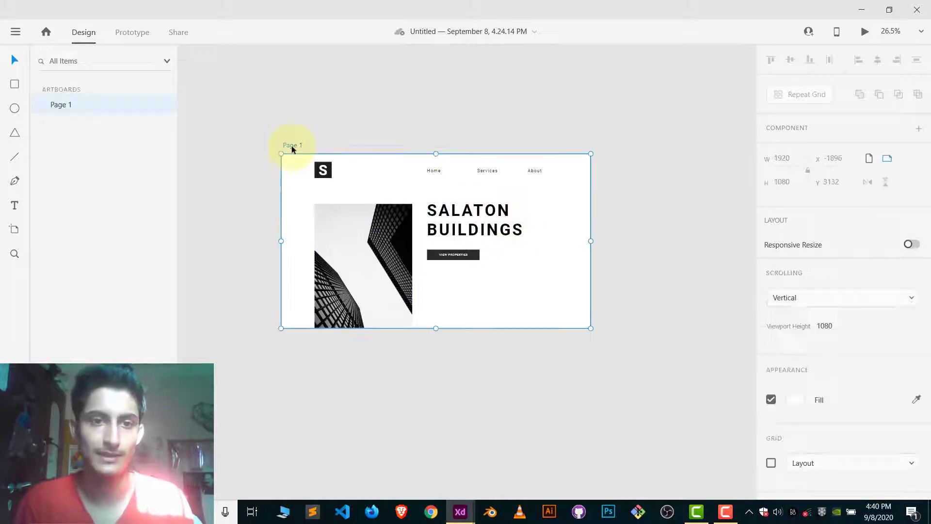
right_click(55, 105)
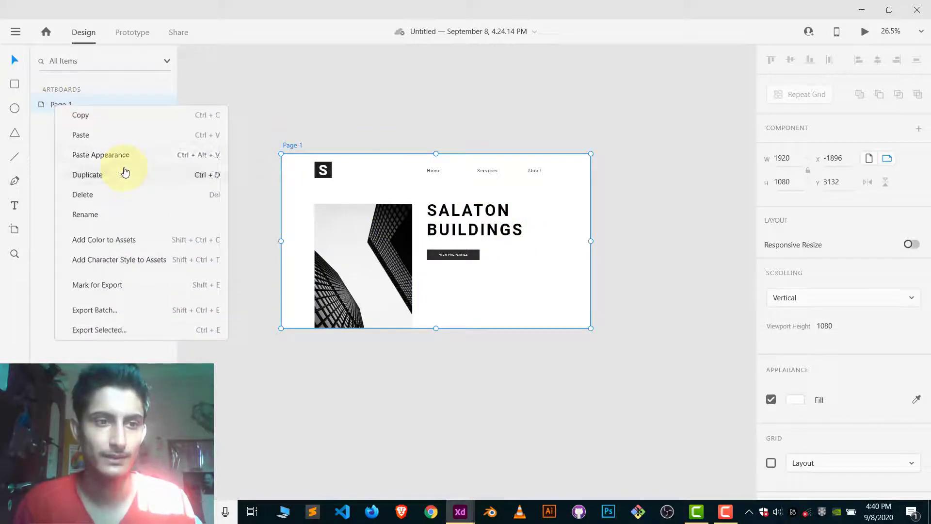
left_click(97, 175)
double_click(326, 177)
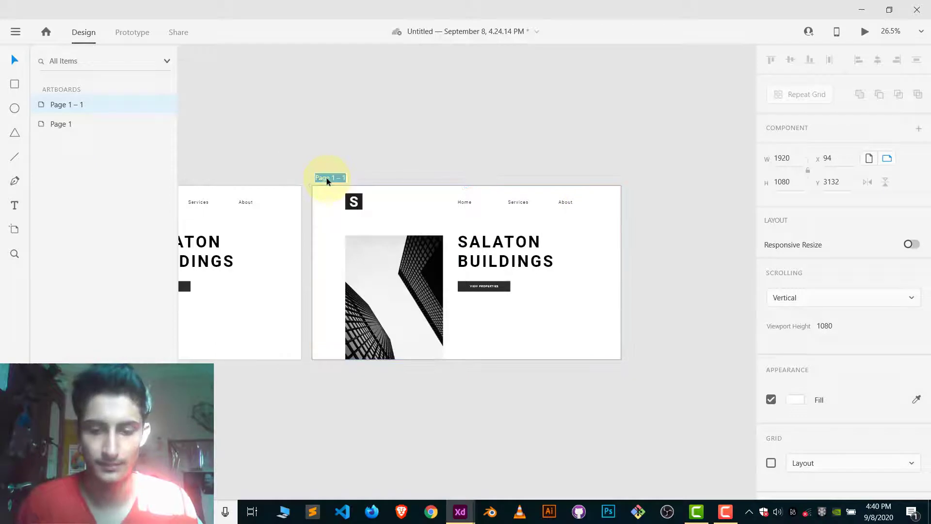
type("Page 2")
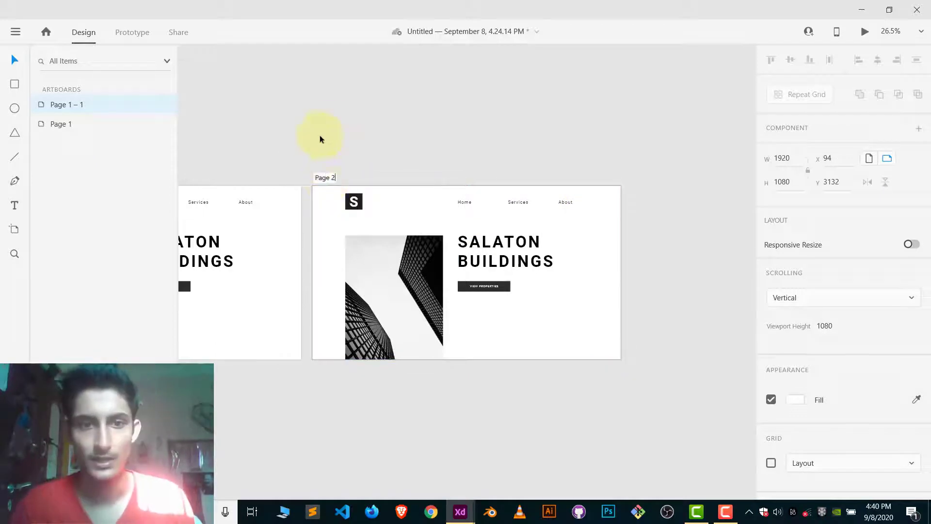
key("Return")
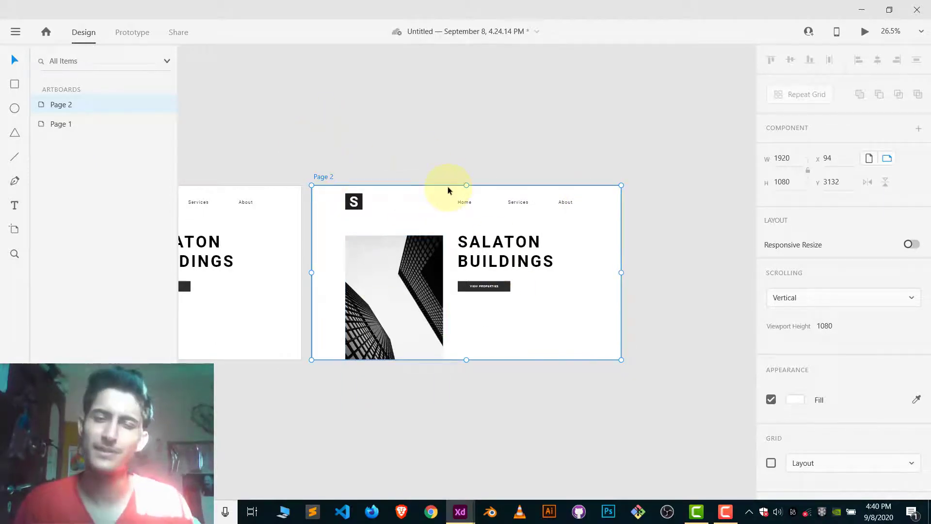
left_click(441, 119)
- Move the Page 1 artboard farther left to widen the gap between it and Page 2
scroll(415, 244, "left", 5)
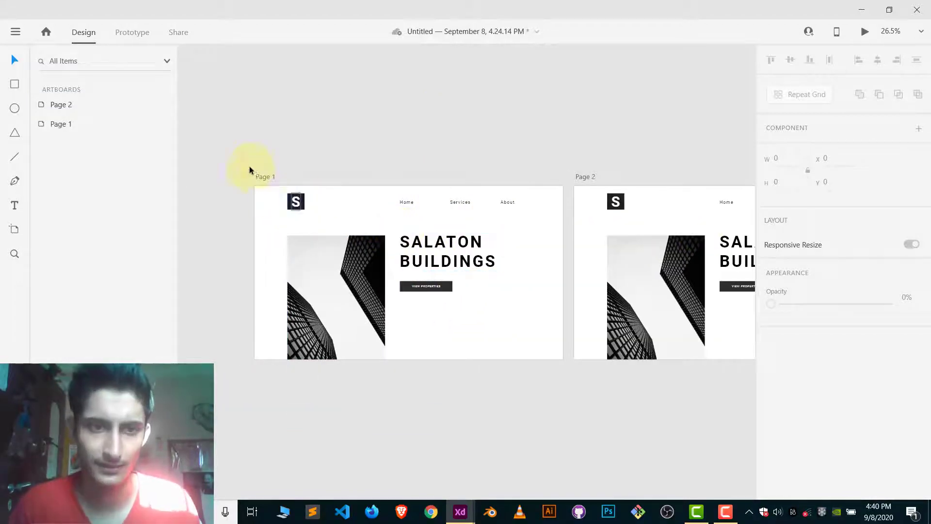
left_click(259, 177)
left_click_drag(271, 176, 237, 177)
left_click(458, 208)
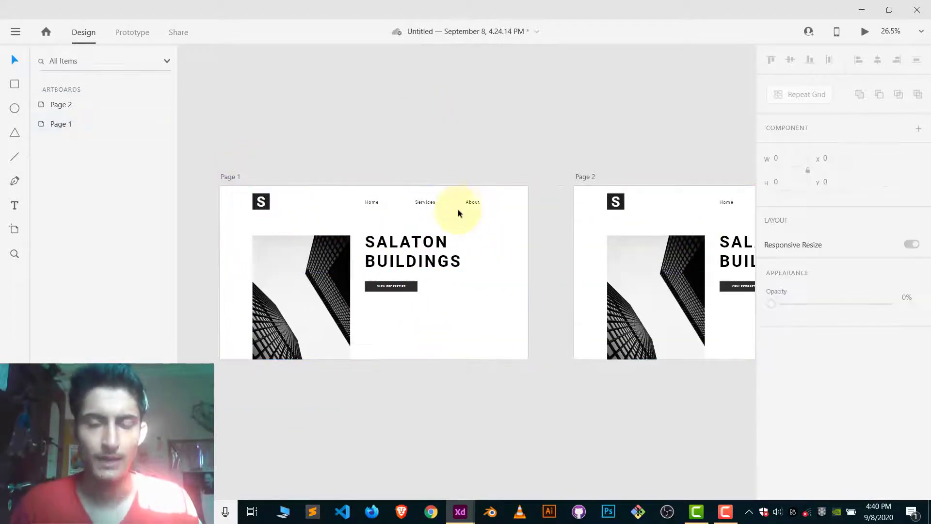
- Move Page 1's building image down and left so that only a narrow strip stays inside the artboard's lower-left corner
scroll(466, 209, "left", 2)
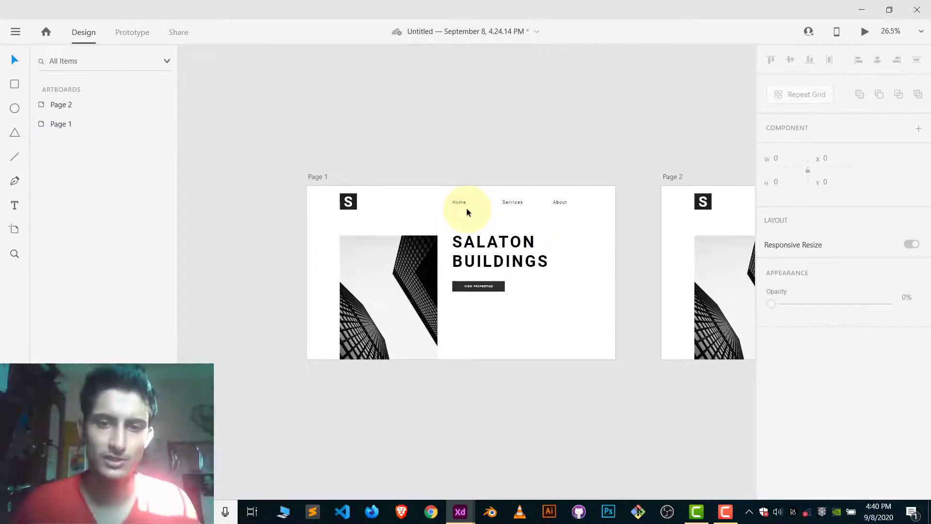
left_click_drag(391, 270, 283, 342)
left_click(365, 308)
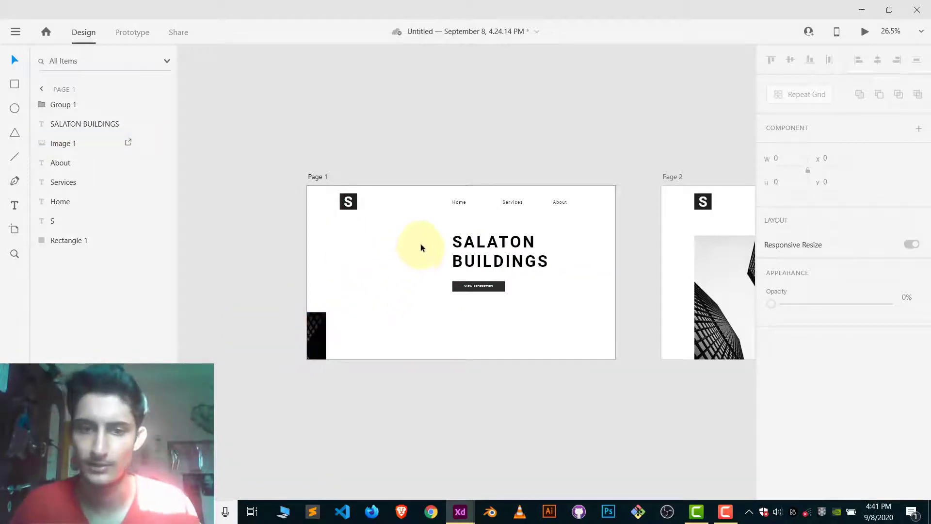
- Move Page 1's heading and button together past the artboard's right edge, to about X 1846, Y 170
left_click(490, 252)
left_click_drag(523, 253, 669, 237)
left_click_drag(670, 240, 670, 242)
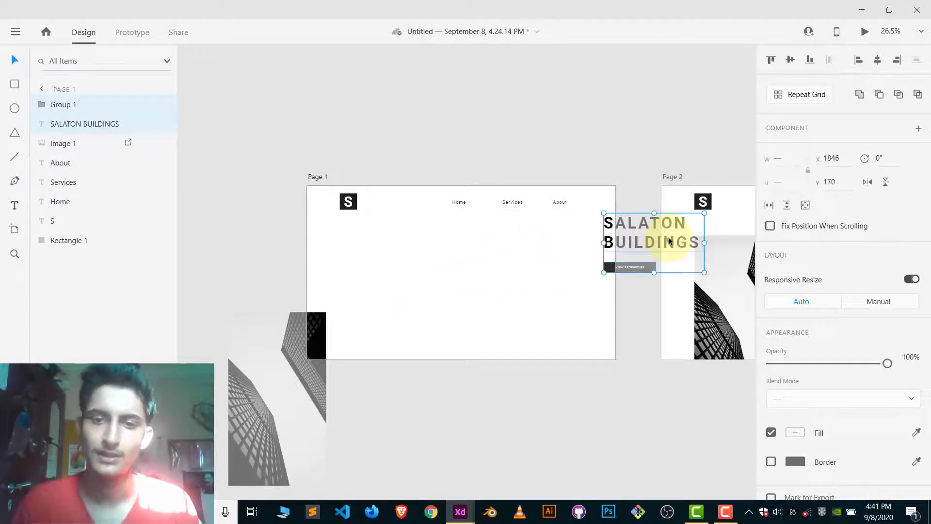
- Move the Page 2 artboard right to about X 459, leaving a gap of about 652 from Page 1
left_click(662, 184)
left_click_drag(665, 179, 723, 176)
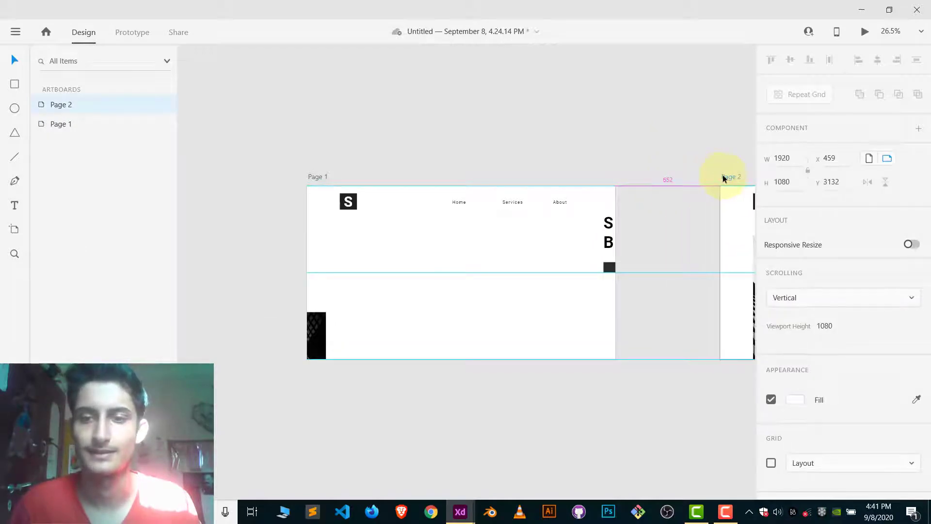
- Look over the Page 1 and Page 2 artboards to compare their starting and final layouts
left_click(657, 131)
scroll(657, 132, "right", 2)
scroll(657, 132, "down", 2)
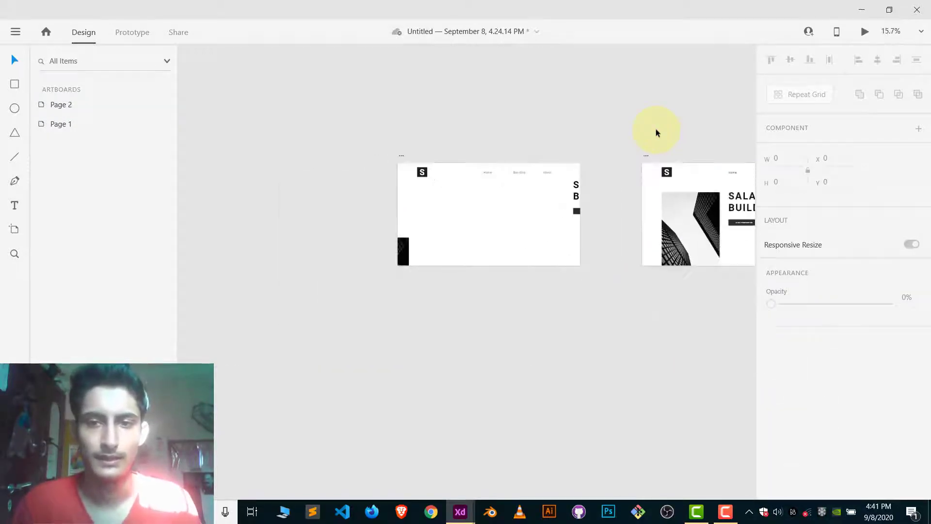
scroll(400, 196, "right", 1)
scroll(381, 195, "up", 2)
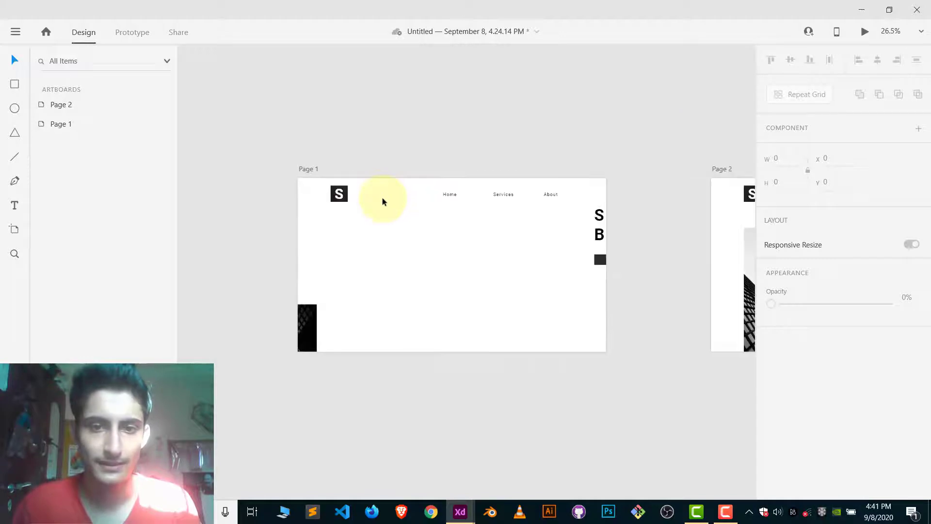
scroll(383, 197, "right", 5)
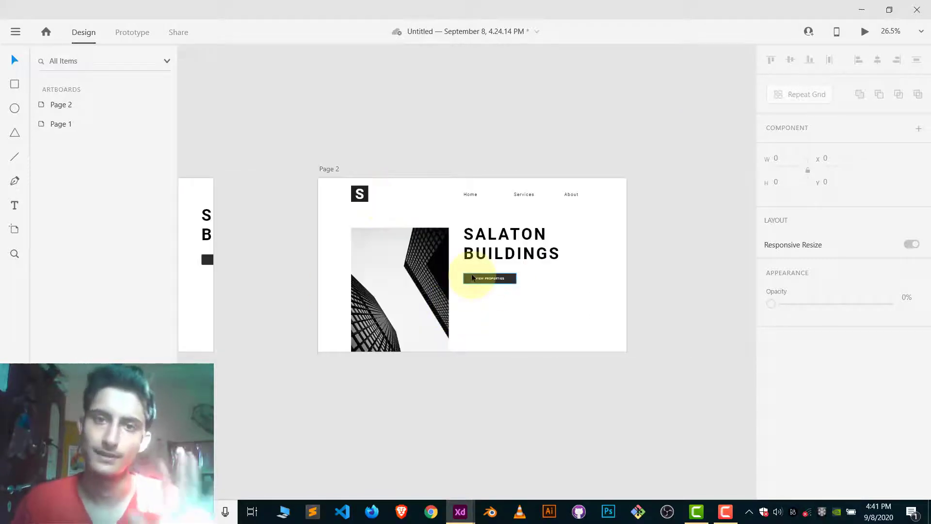
scroll(473, 278, "down", 1)
scroll(473, 278, "down", 1)
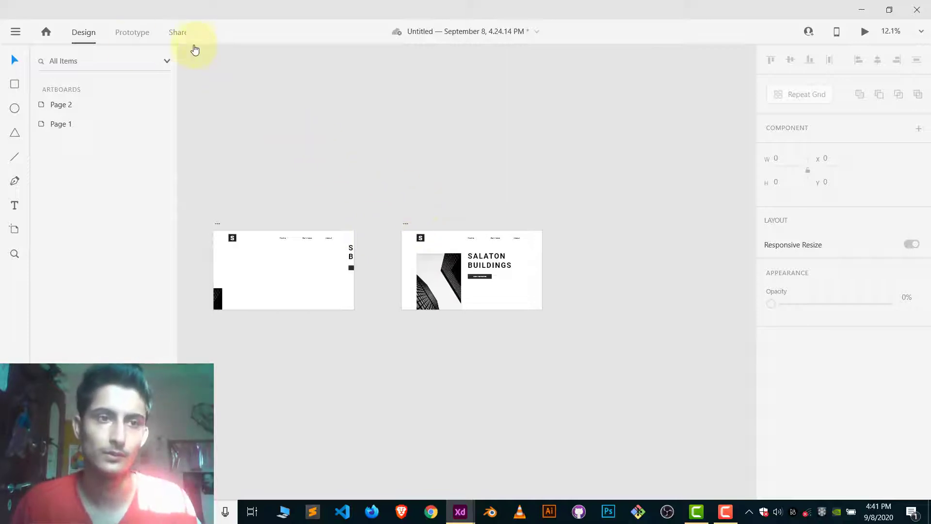
- Link Page 1 to Page 2 with a Time trigger, 2 s delay, Auto-Animate, Ease In easing and 1 s duration
left_click(121, 41)
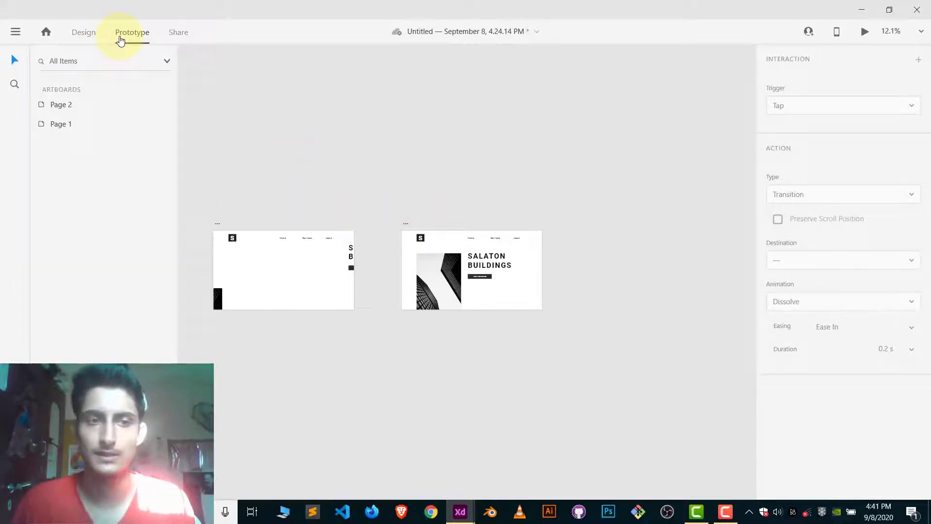
left_click(216, 222)
left_click_drag(353, 261, 443, 257)
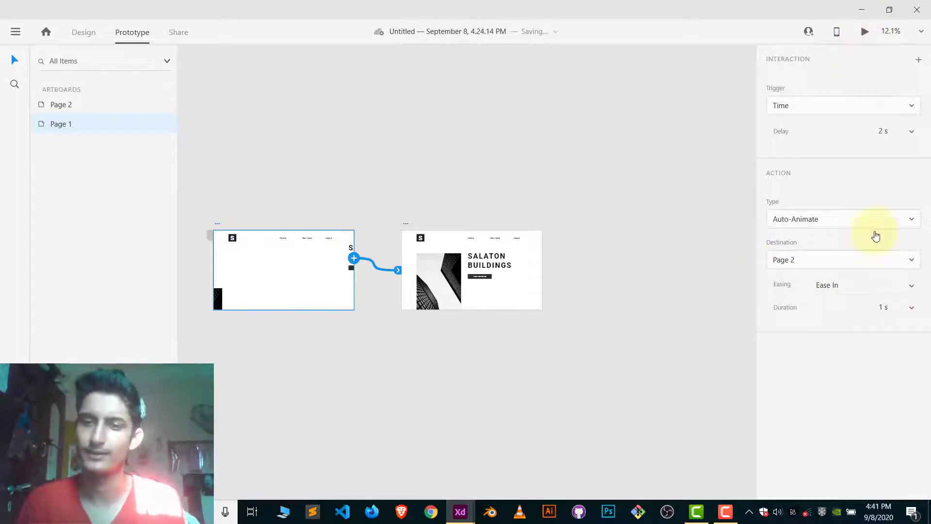
- Preview the animation from Page 1 to Page 2, close the preview and return to design mode
left_click(867, 32)
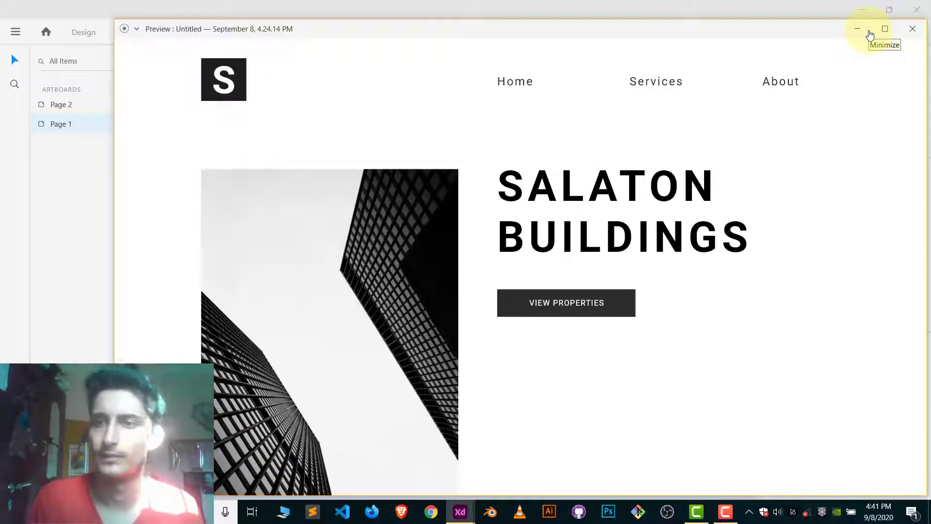
left_click(913, 29)
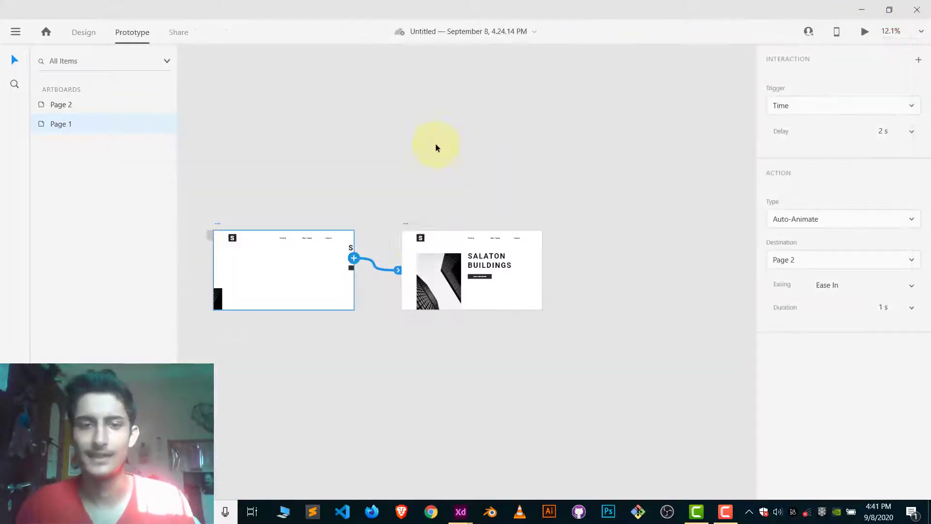
scroll(487, 289, "up", 5)
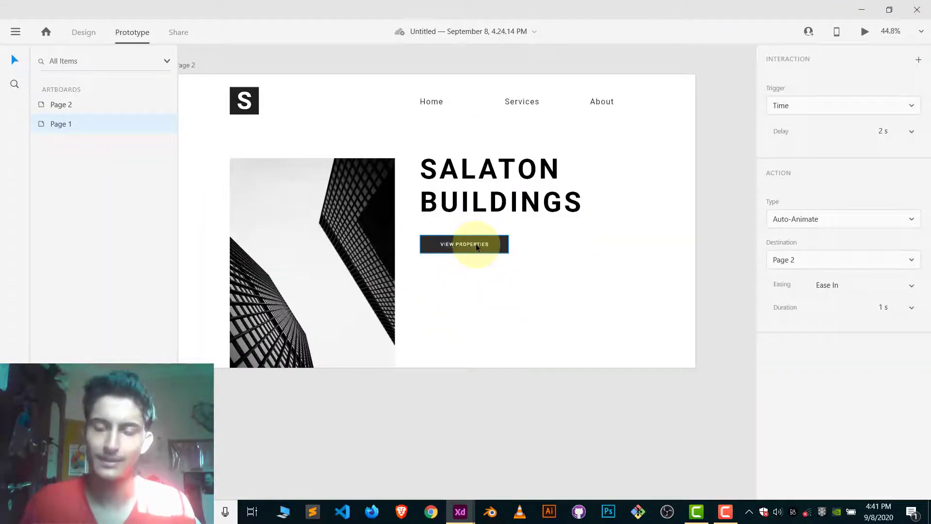
scroll(476, 245, "down", 5)
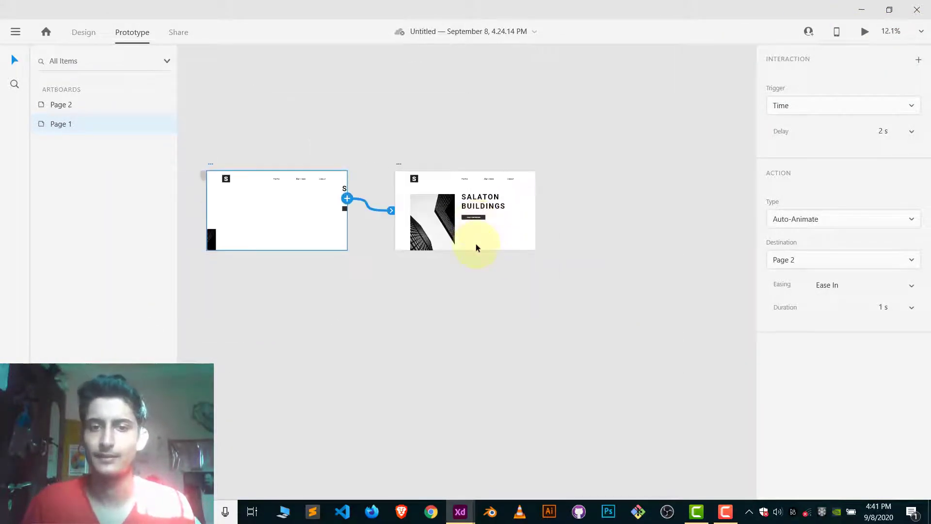
scroll(476, 245, "down", 2)
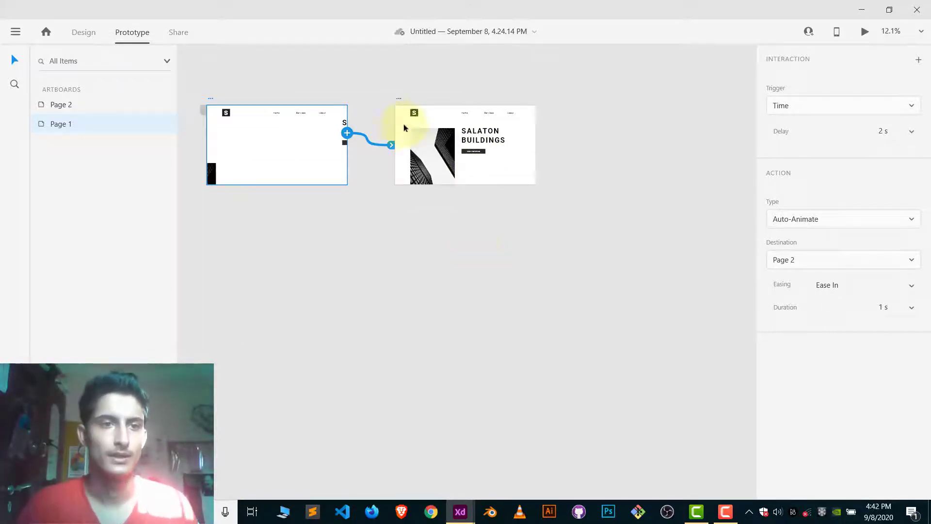
left_click(91, 32)
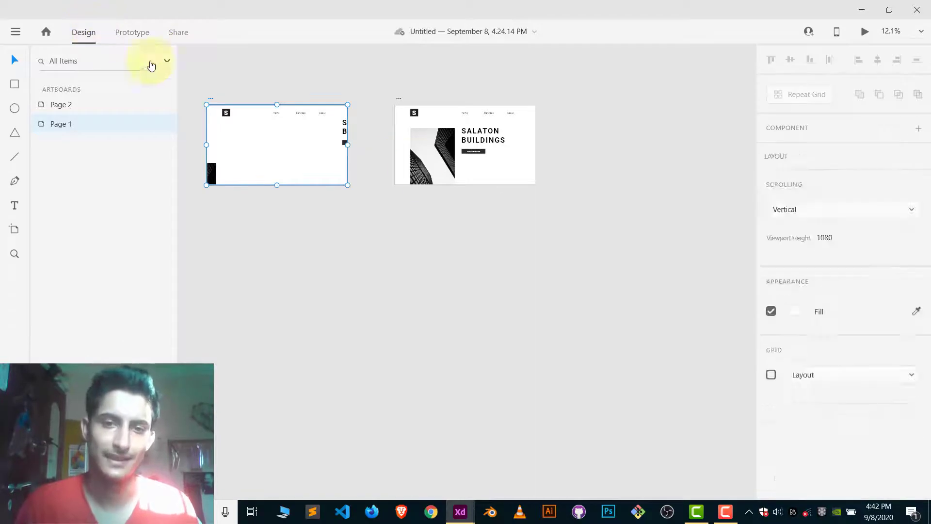
scroll(493, 173, "up", 3)
left_click(456, 133)
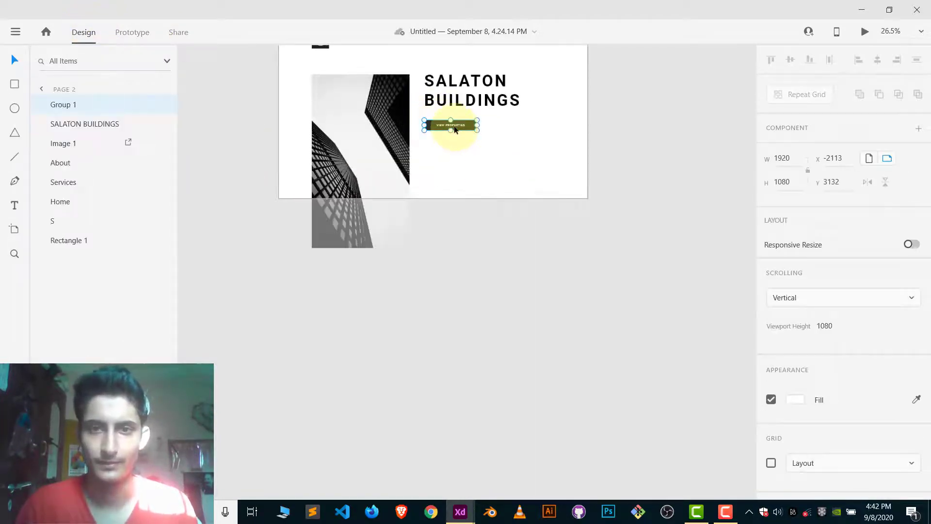
scroll(456, 132, "up", 5)
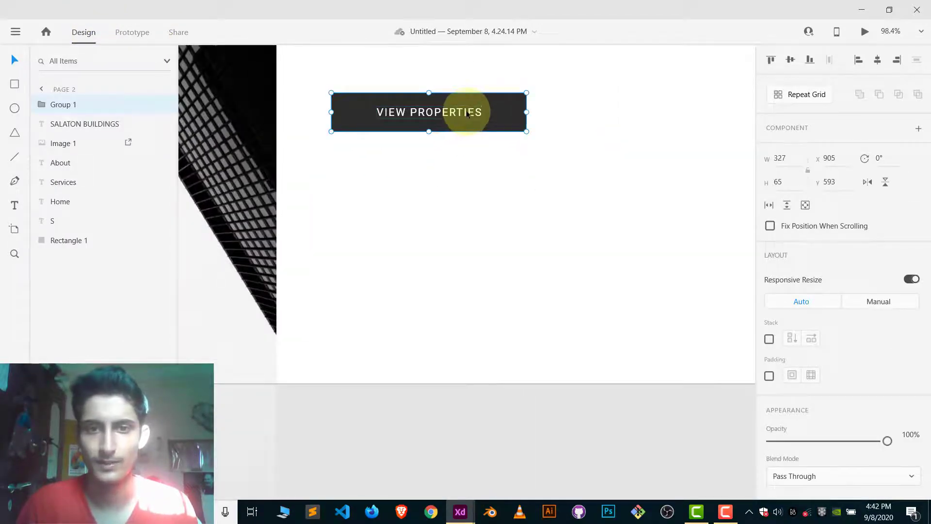
left_click(574, 134)
left_click_drag(511, 125, 526, 169)
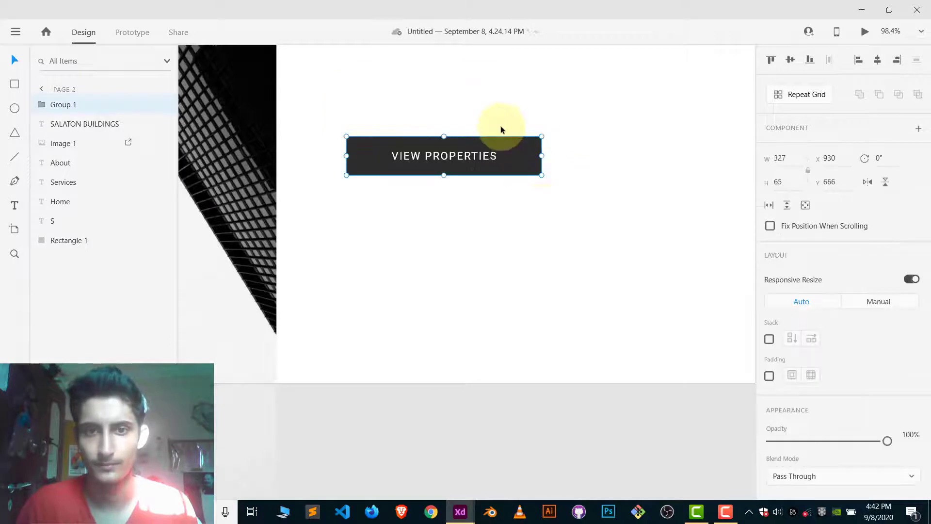
key("ctrl+z")
left_click(530, 183)
scroll(530, 183, "down", 7)
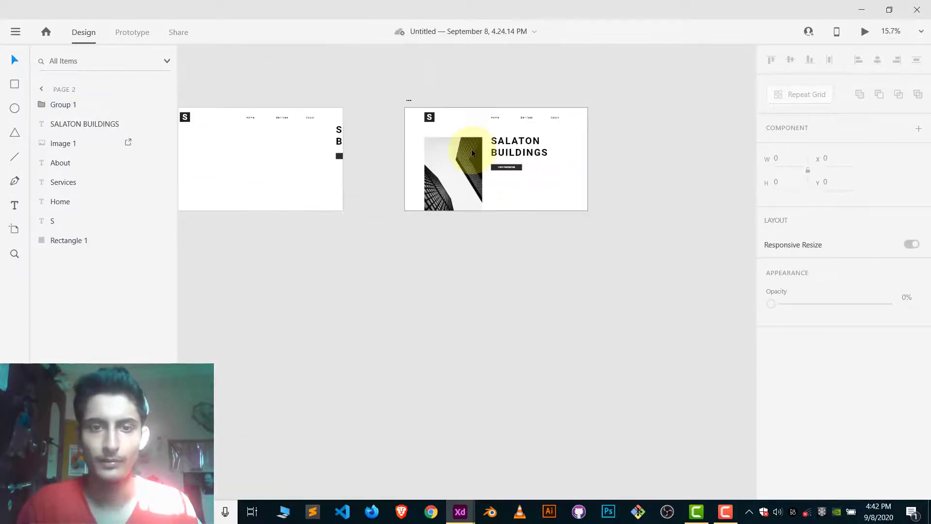
- Duplicate the Page 2 artboard and move the copy directly below the original, to X 459, Y 5090
scroll(471, 149, "up", 3)
left_click(369, 69)
right_click(72, 105)
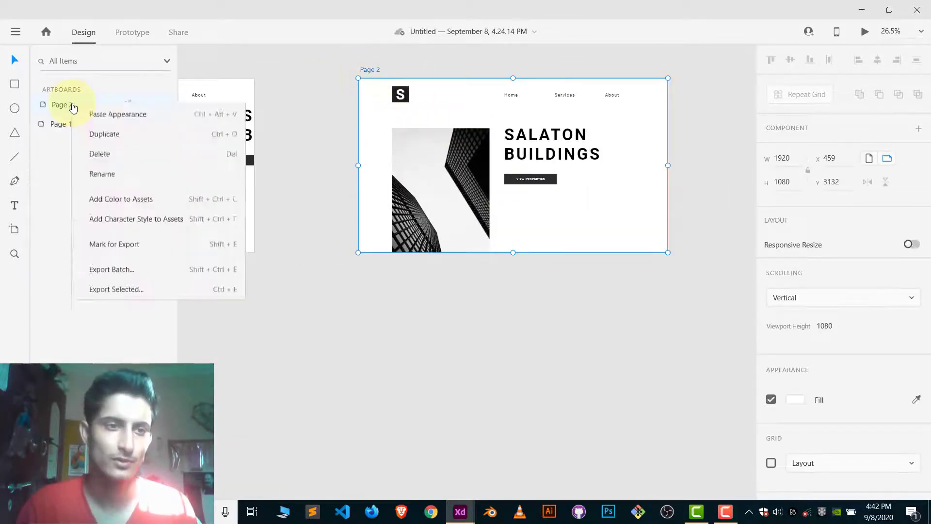
left_click(114, 167)
scroll(540, 183, "right", 5)
scroll(427, 194, "down", 3)
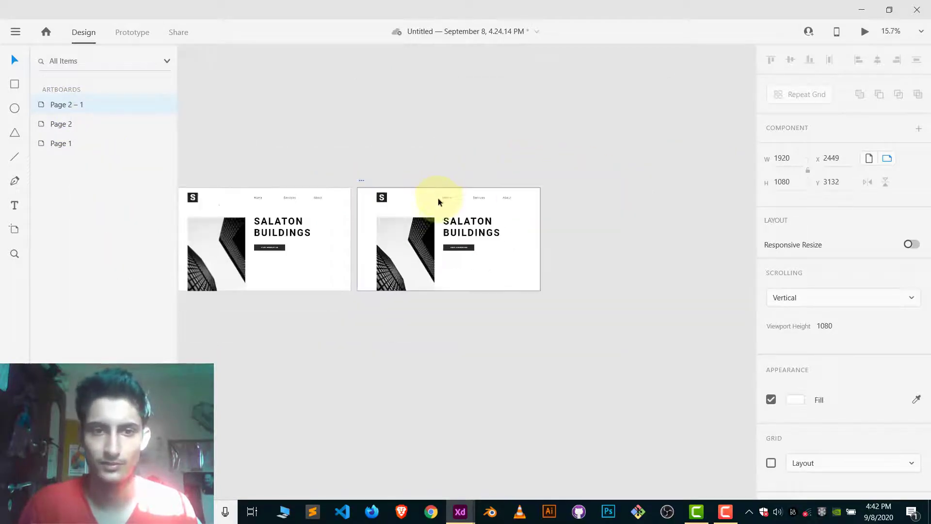
scroll(438, 202, "left", 3)
left_click_drag(469, 182, 289, 370)
- Rename the duplicated artboard as Page 3
scroll(277, 375, "up", 5)
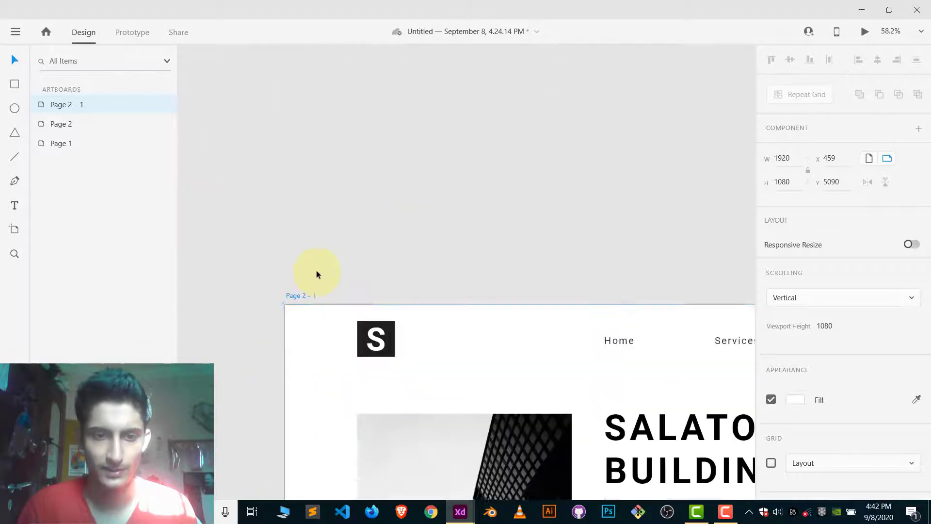
scroll(316, 270, "down", 1)
double_click(301, 251)
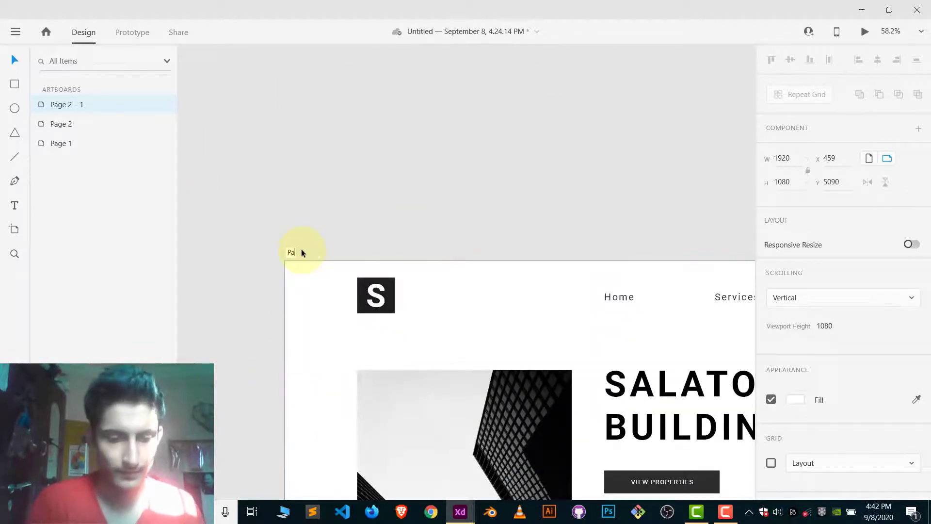
type("Page")
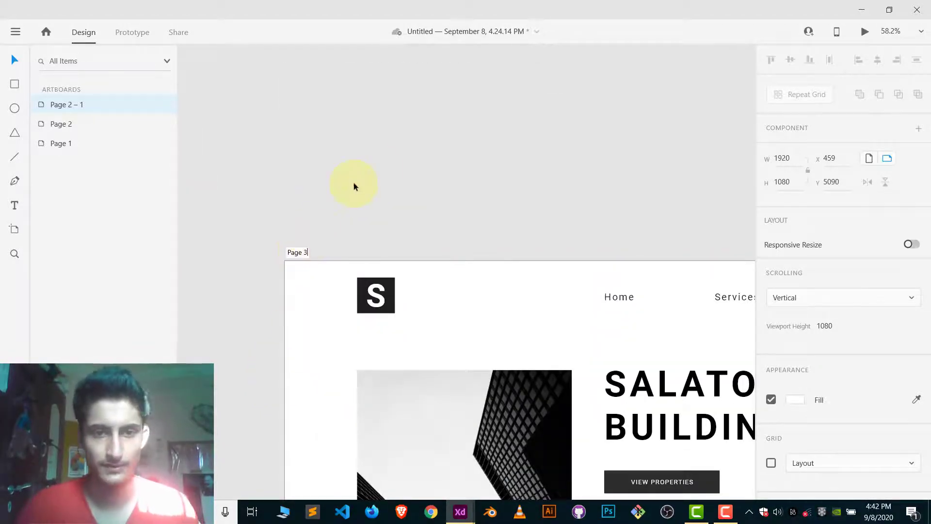
type(" 3")
key("Return")
- Move Page 3's building image left so that only a narrow strip stays inside the artboard's left edge
scroll(391, 160, "down", 5)
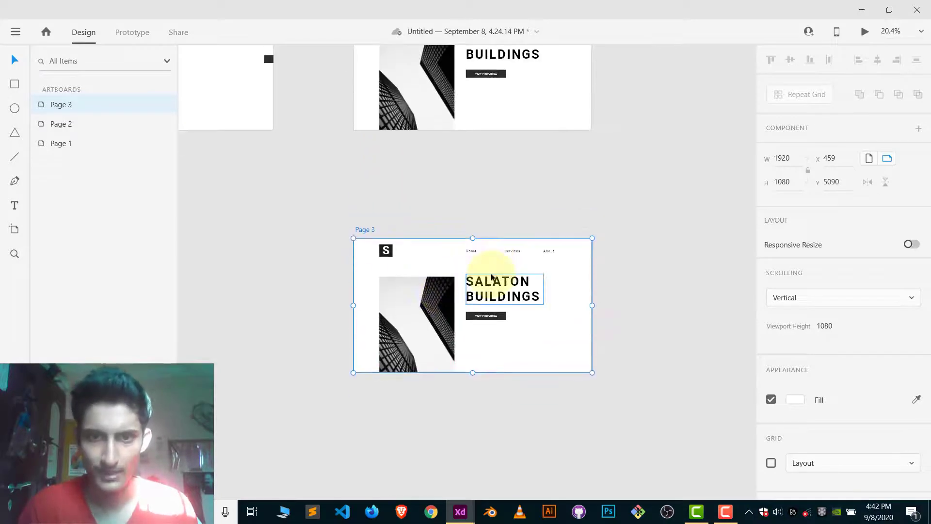
scroll(491, 278, "up", 3)
left_click(524, 266)
scroll(494, 167, "up", 5)
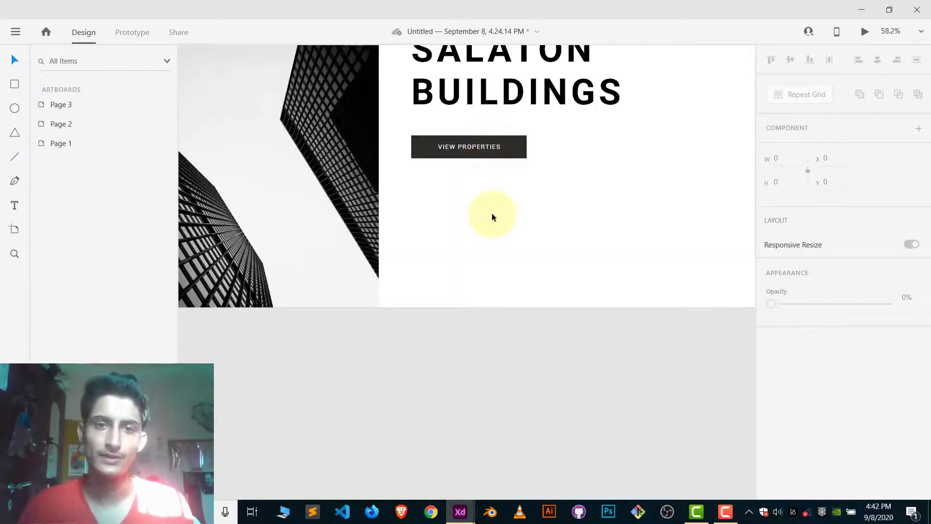
scroll(492, 214, "down", 3)
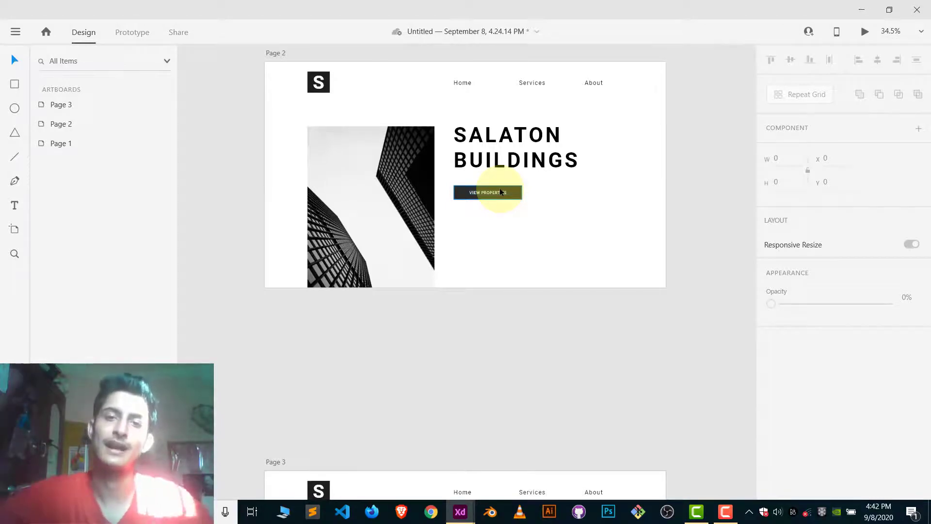
scroll(499, 188, "down", 5)
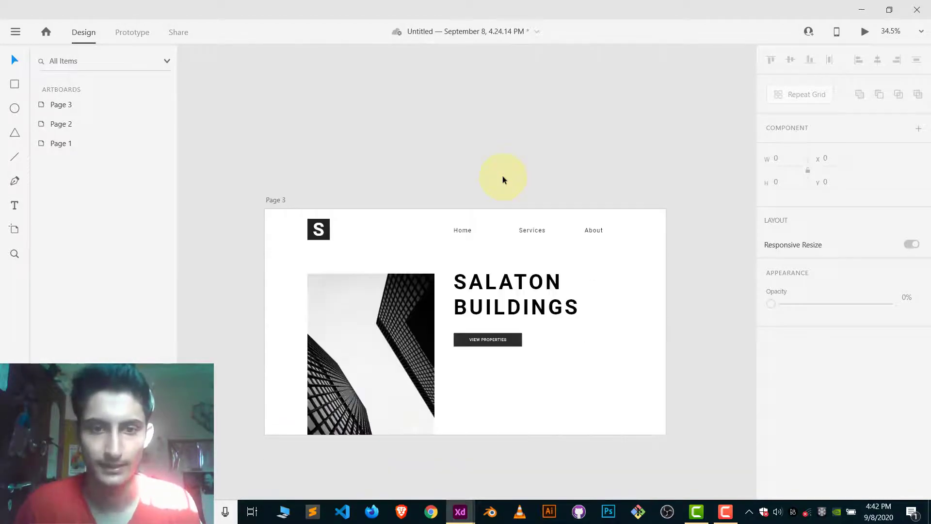
scroll(502, 176, "down", 3)
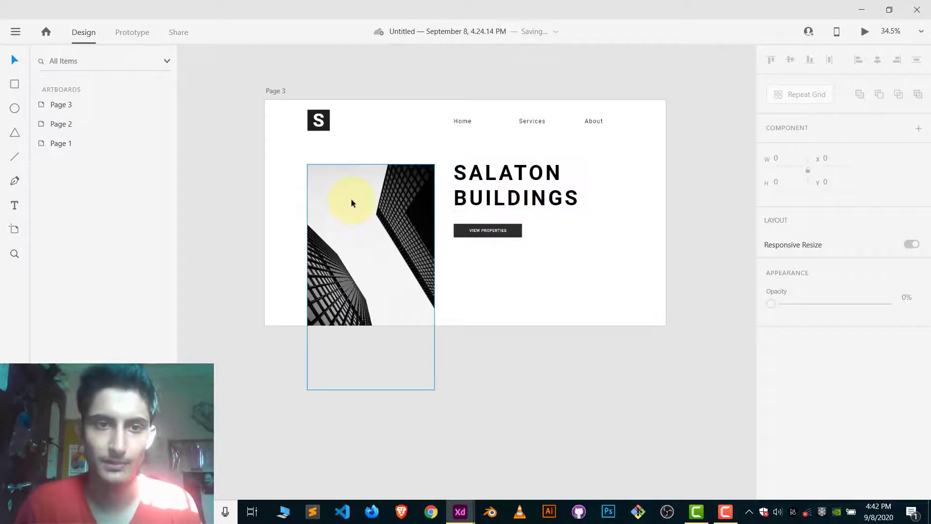
left_click_drag(351, 199, 196, 196)
- Move Page 3's heading and View Properties button together past the artboard's right edge, leaving a narrow part inside
left_click(504, 184)
left_click(505, 230, "shift")
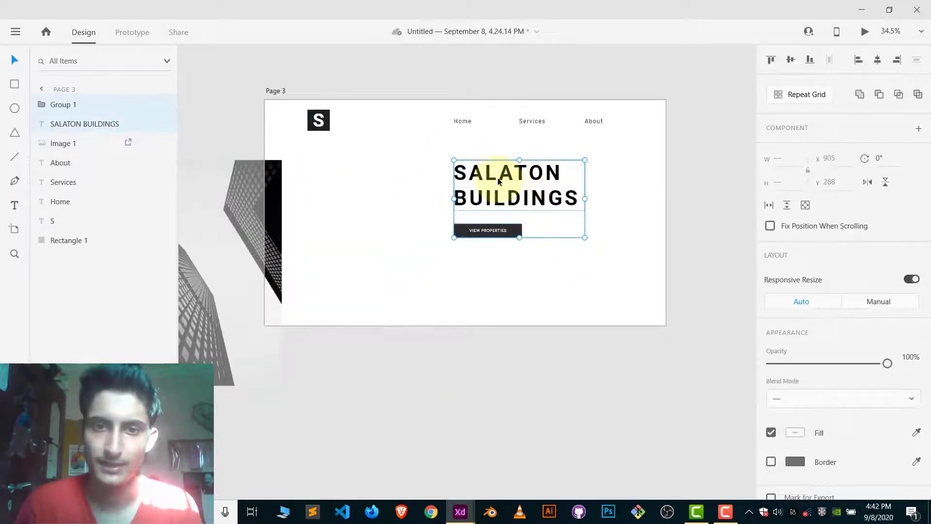
left_click_drag(490, 177, 683, 178)
left_click(584, 225)
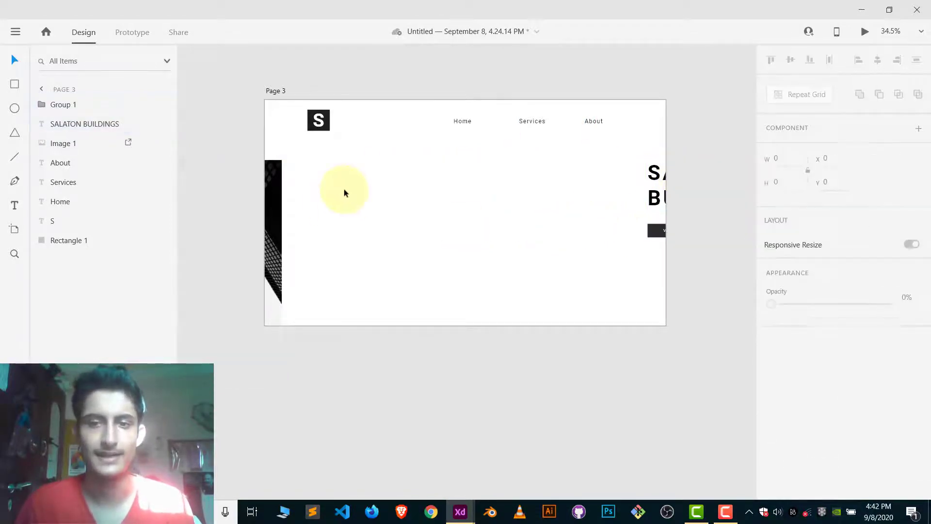
- Paste the copied Quenta Place property card onto Page 3 and repeat it horizontally into a three-card Repeat Grid
scroll(411, 342, "up", 4)
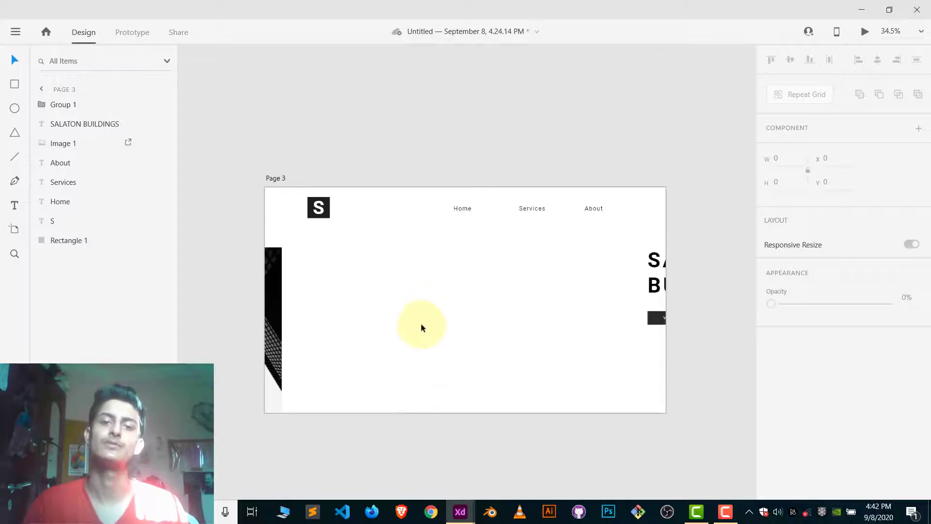
scroll(383, 342, "up", 1)
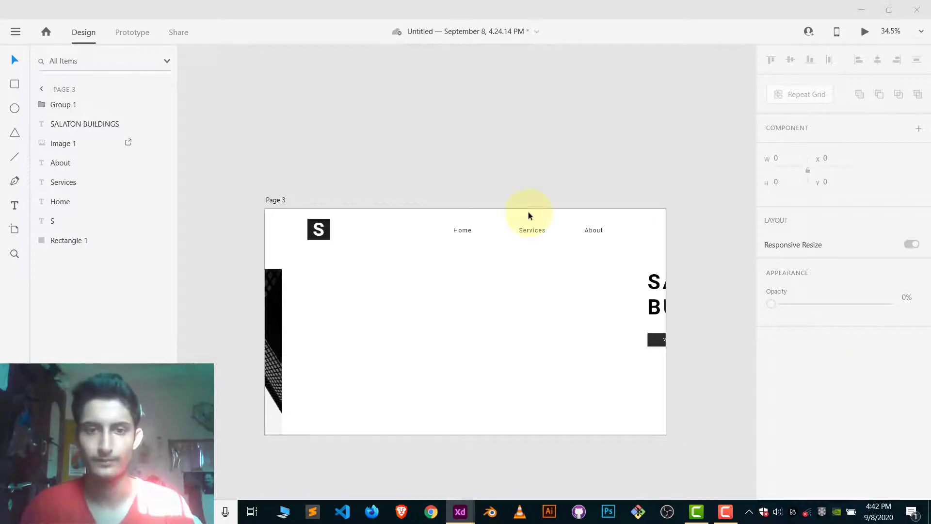
key("ctrl+v")
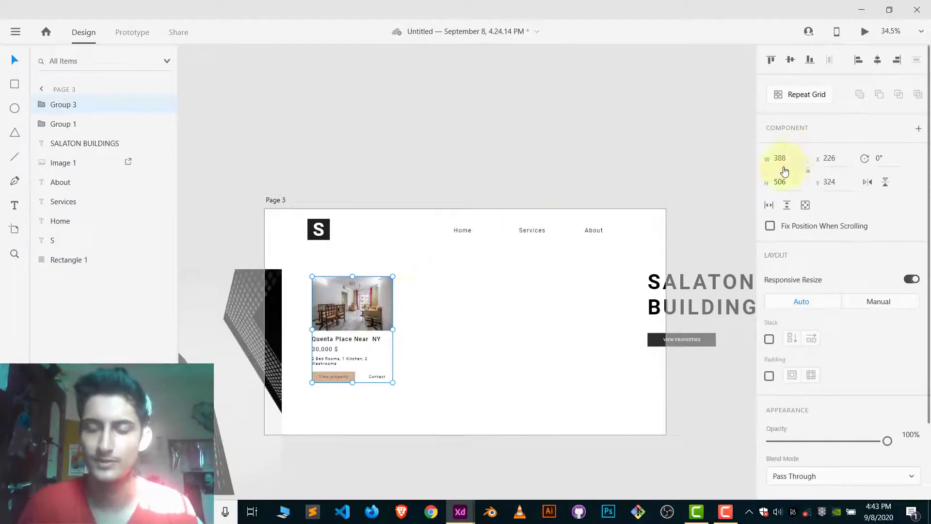
left_click(790, 100)
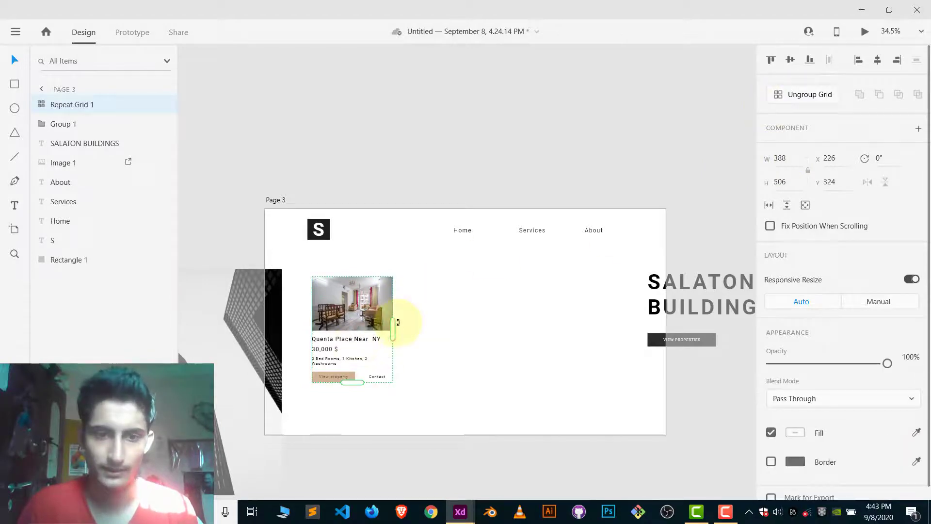
left_click_drag(395, 323, 568, 343)
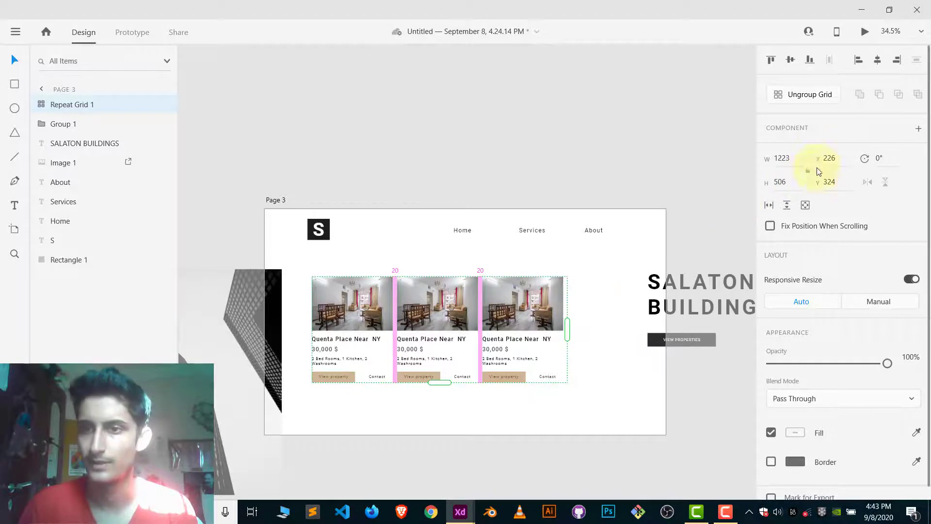
- Ungroup the repeat grid and space the three property cards evenly across Page 3, starting at X 207, Y 322
left_click(808, 100)
left_click_drag(565, 330, 589, 343)
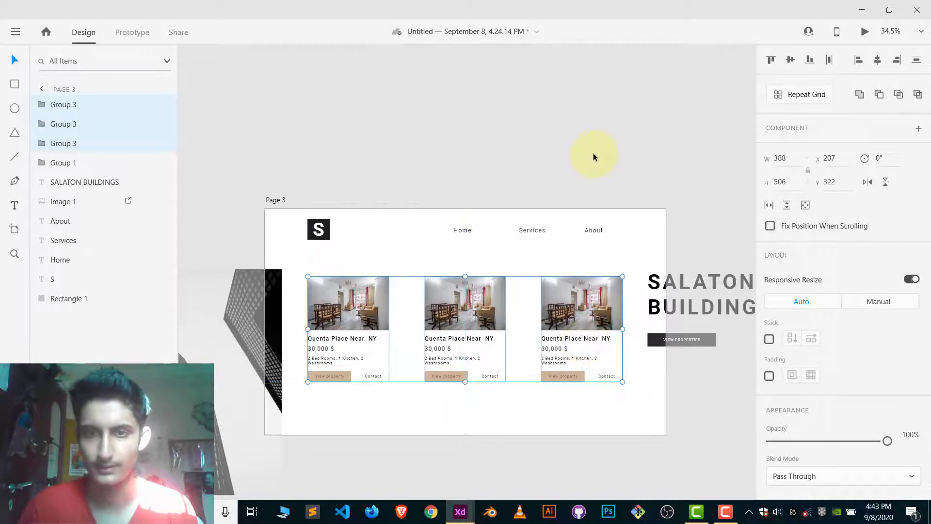
left_click(594, 156)
scroll(594, 155, "down", 2)
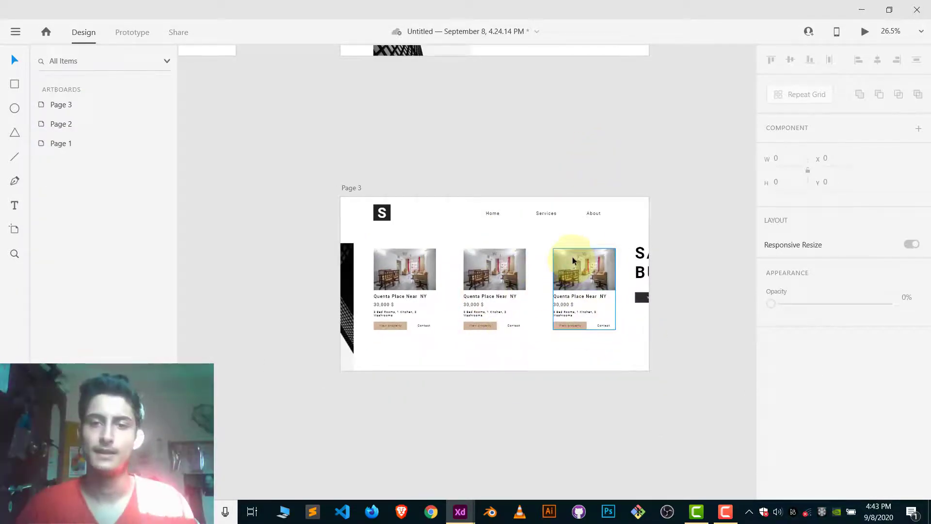
- Select all three property cards on Page 3 and combine them into a single group
scroll(544, 127, "up", 3)
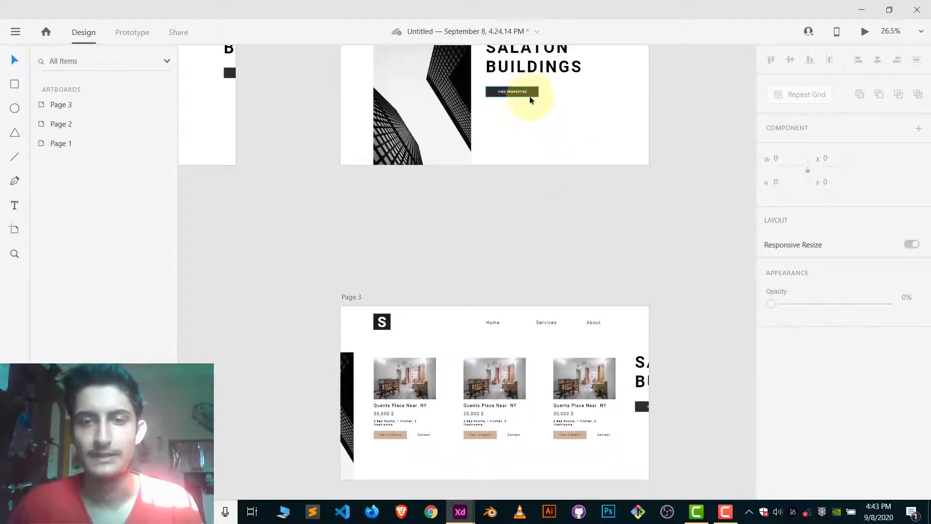
left_click(423, 373)
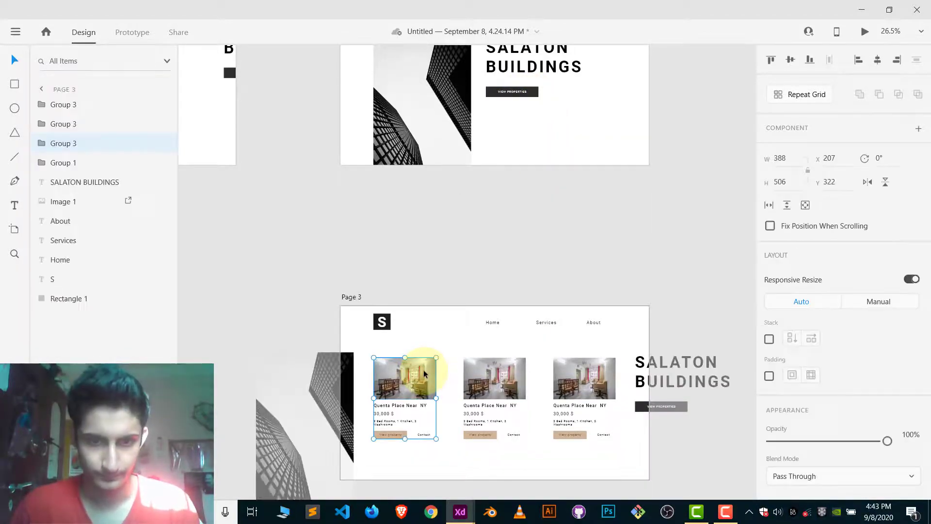
left_click(490, 382, "ctrl")
left_click(601, 383)
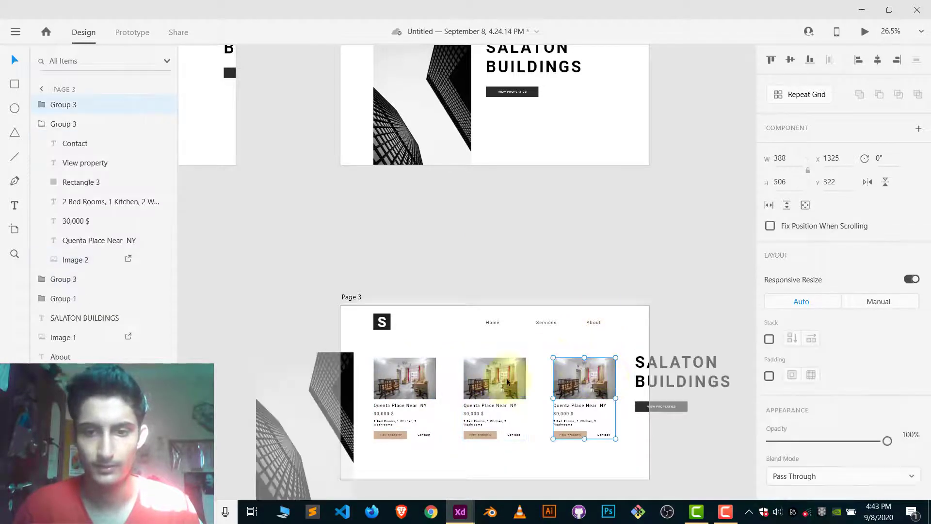
left_click(498, 382, "shift")
left_click(404, 383, "shift")
key("ctrl+g")
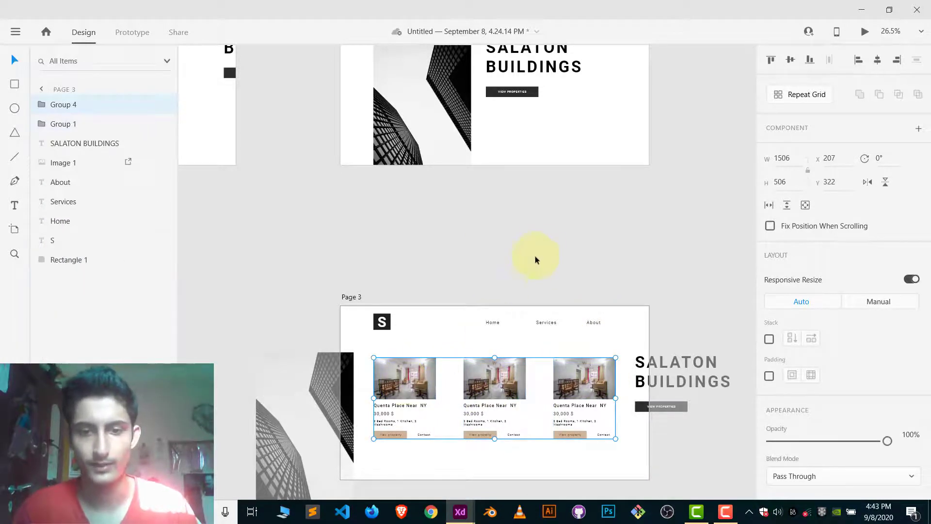
left_click(537, 260)
left_click(495, 374)
- Compare the positions of the building image, heading and property cards across Pages 1, 2 and 3
scroll(502, 276, "up", 3)
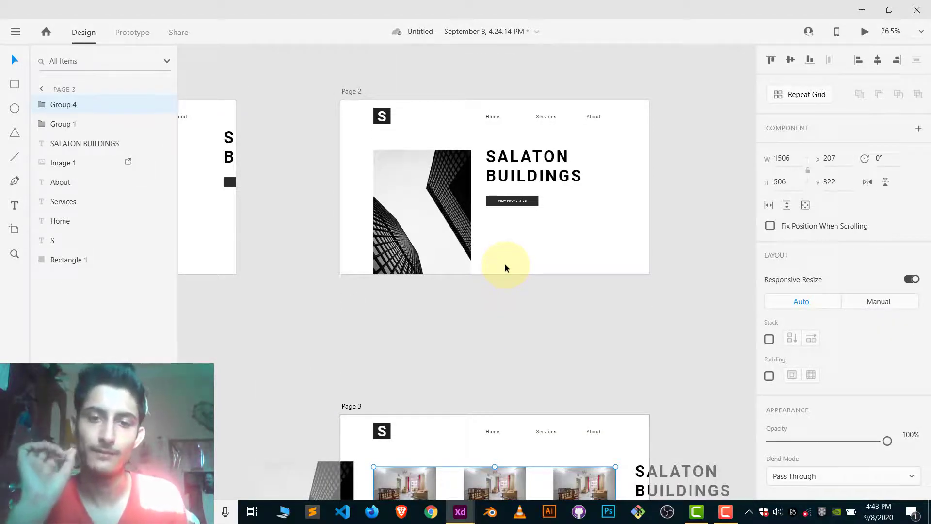
scroll(480, 227, "down", 2)
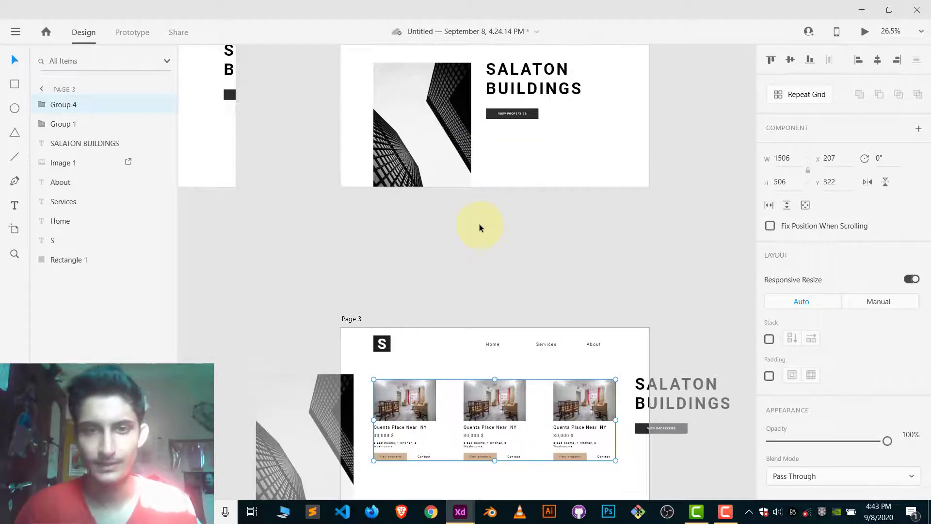
scroll(479, 227, "up", 2)
scroll(498, 235, "left", 5)
scroll(396, 162, "up", 2)
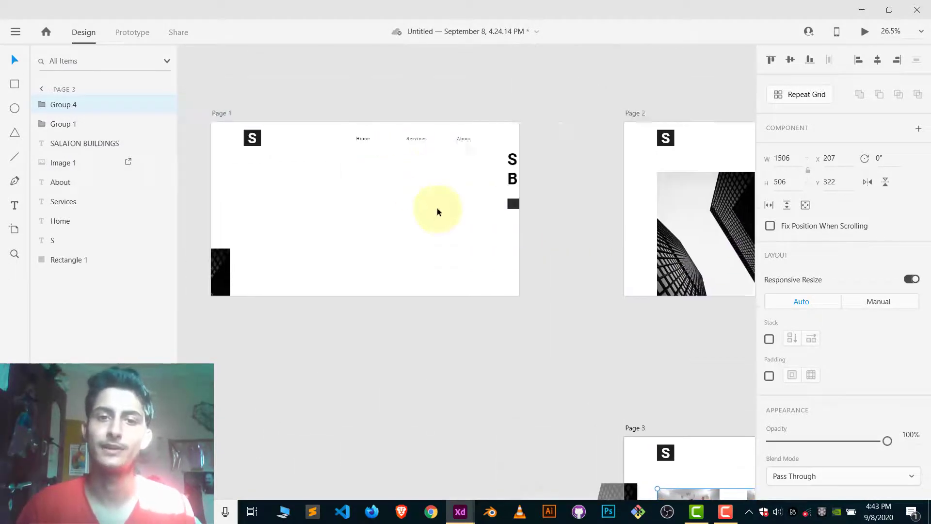
scroll(427, 210, "left", 2)
left_click(258, 266)
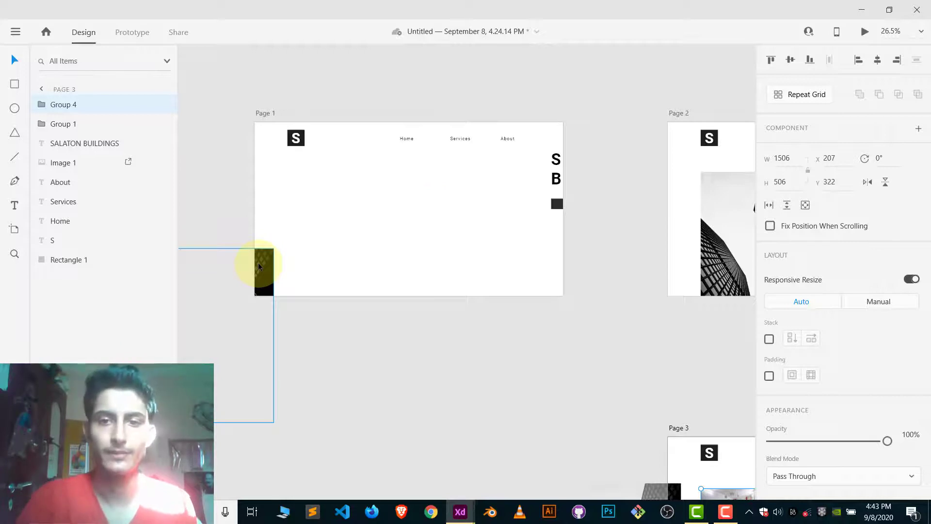
scroll(609, 208, "right", 5)
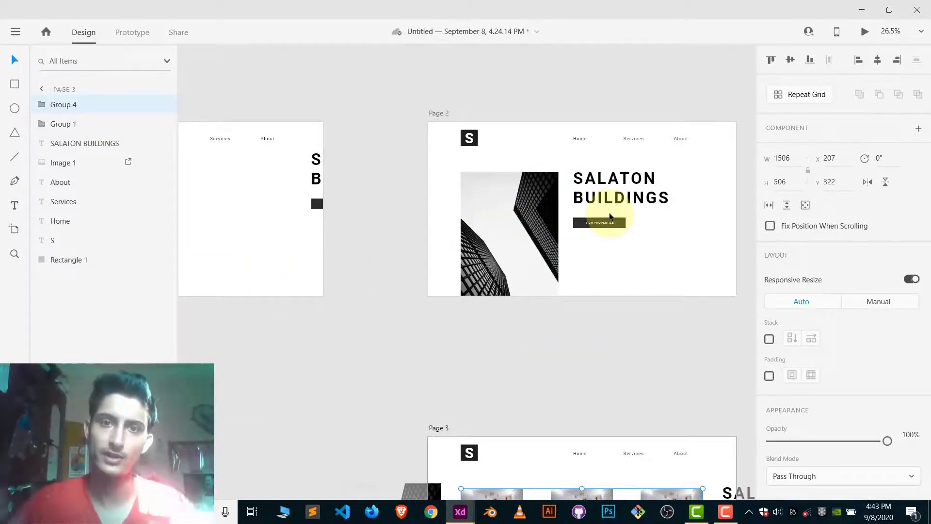
scroll(612, 210, "down", 5)
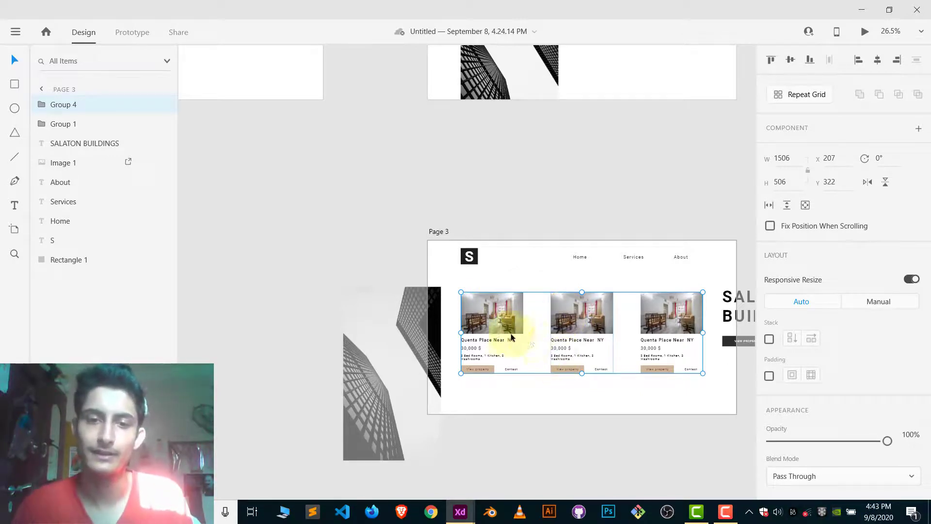
scroll(607, 343, "up", 1)
scroll(608, 343, "up", 8)
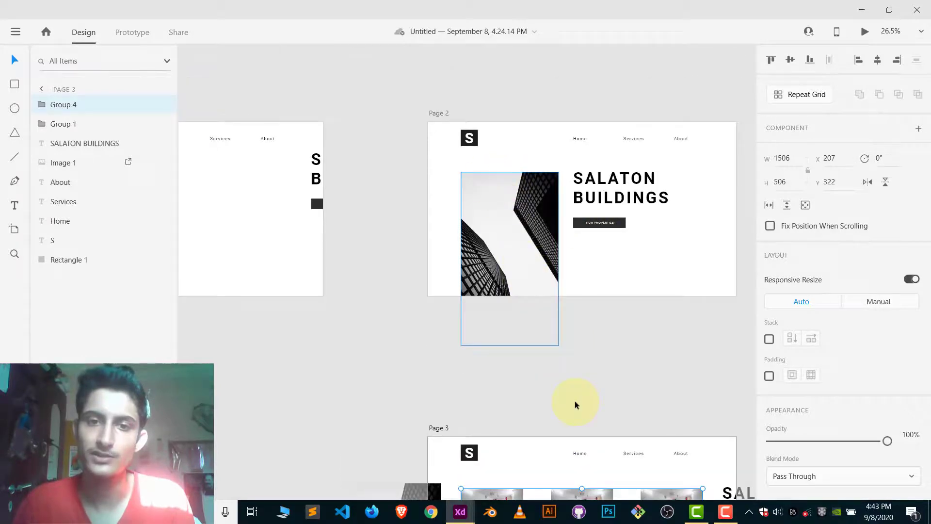
scroll(576, 405, "down", 5)
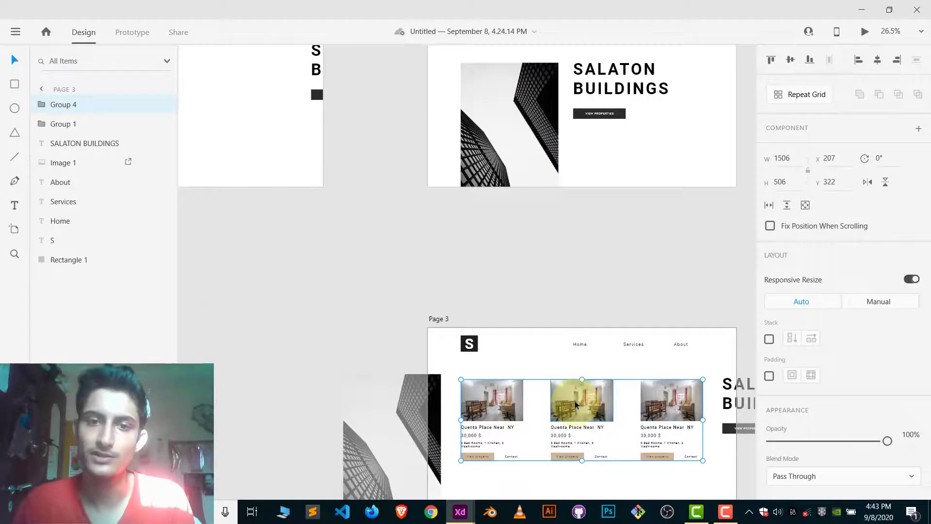
- Paste the property-card group onto Page 2 and move it down until only the tops of the photos remain inside the artboard's lower edge
left_click(609, 164)
scroll(614, 178, "up", 4)
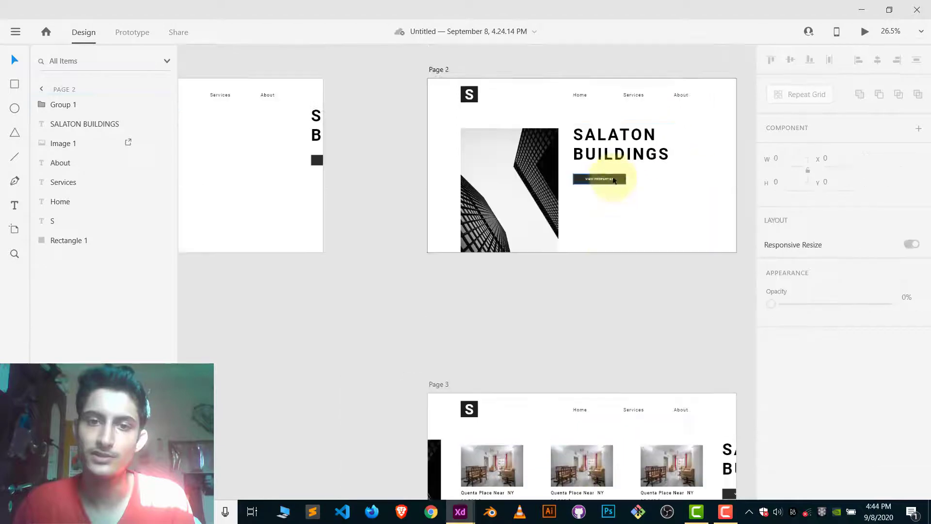
key("ctrl+v")
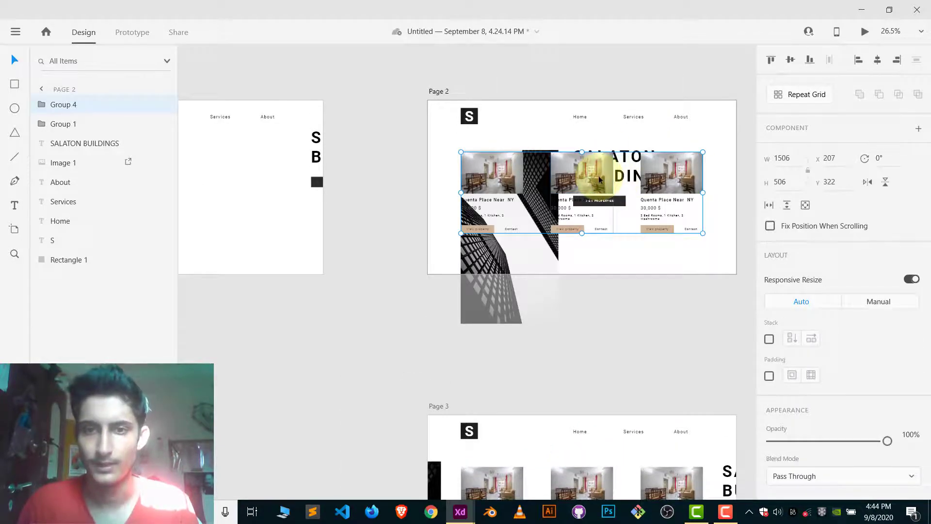
left_click_drag(599, 179, 604, 288)
left_click(659, 228)
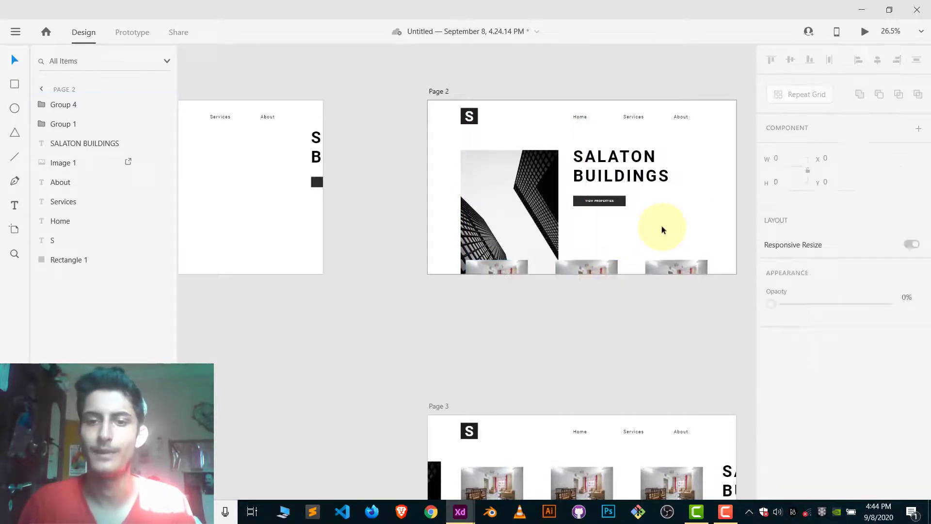
- Preview the timed transition from Page 1 to Page 2 and close the preview
left_click(270, 208)
left_click(869, 25)
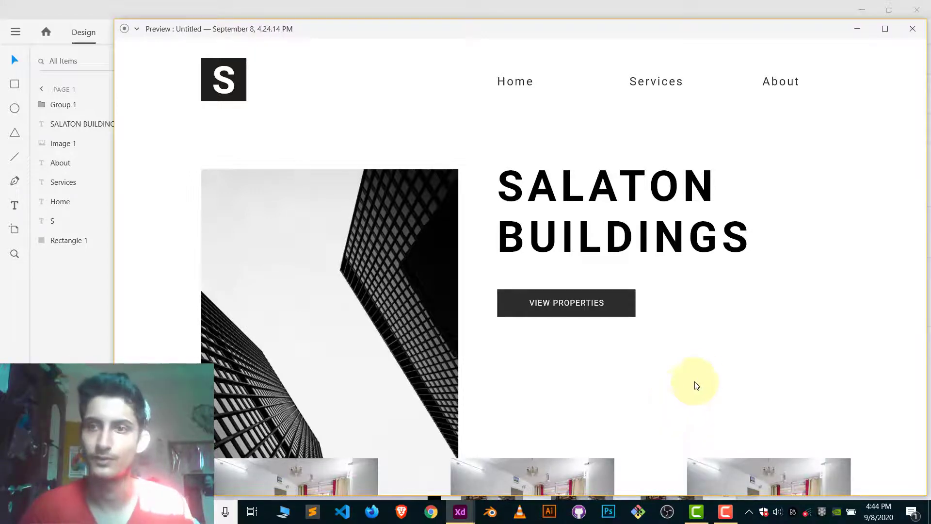
left_click(907, 30)
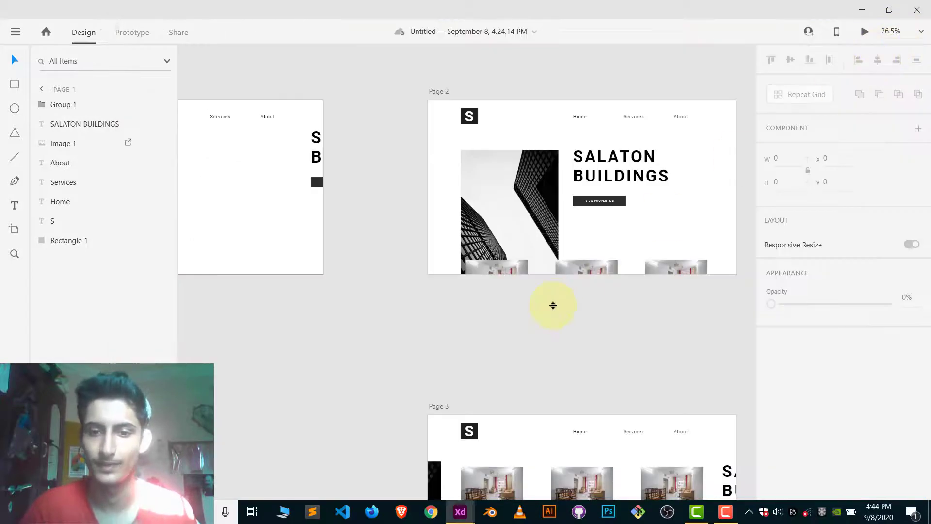
- Link Page 2's View Properties button to Page 3 with a Tap trigger and an Auto-Animate action, Ease In, 1 s duration
scroll(553, 303, "down", 3)
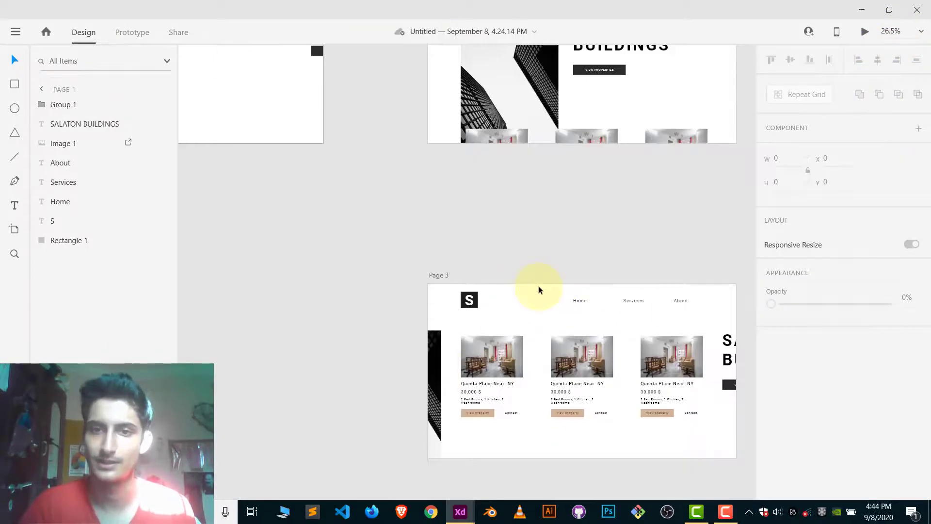
scroll(539, 287, "up", 2)
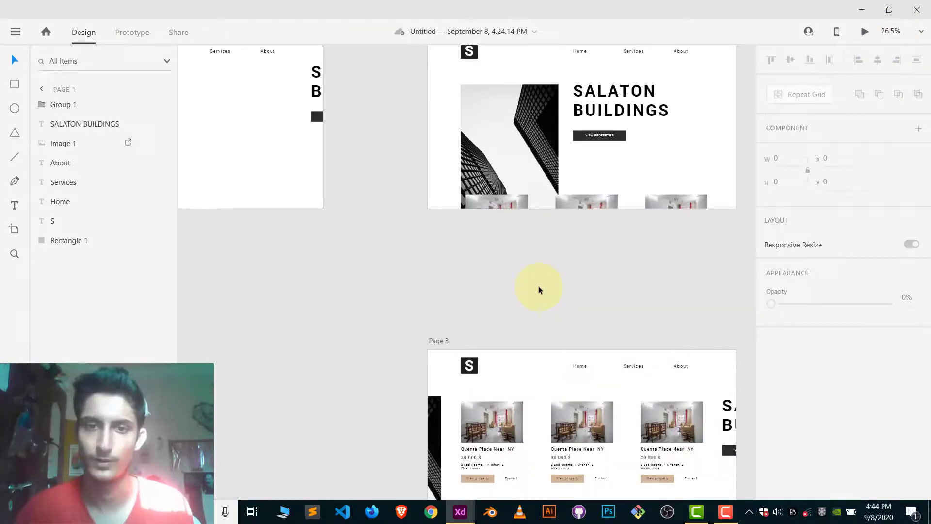
scroll(539, 286, "down", 1)
scroll(553, 291, "up", 3)
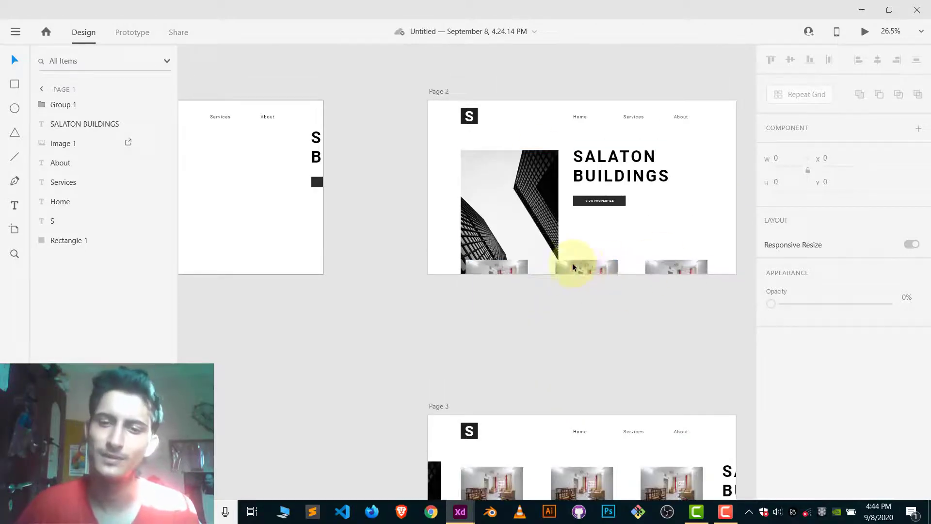
scroll(430, 114, "right", 3)
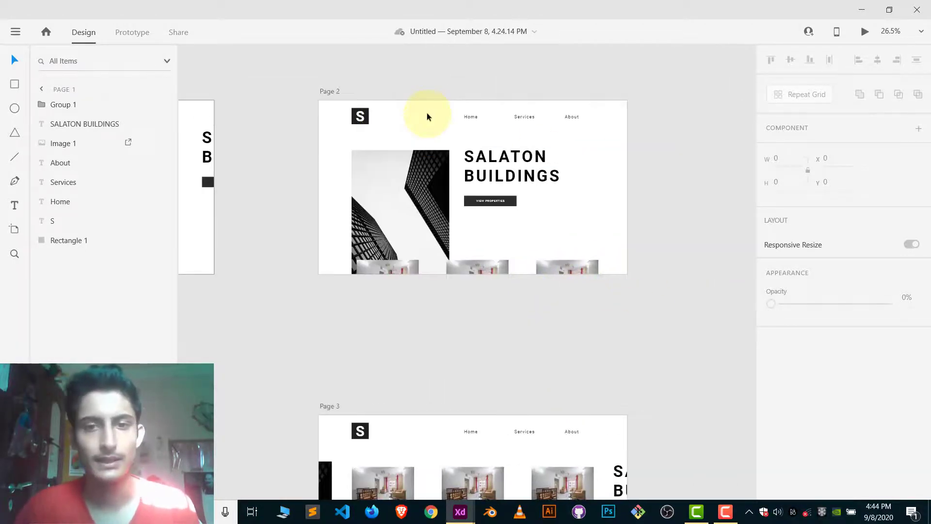
left_click(131, 33)
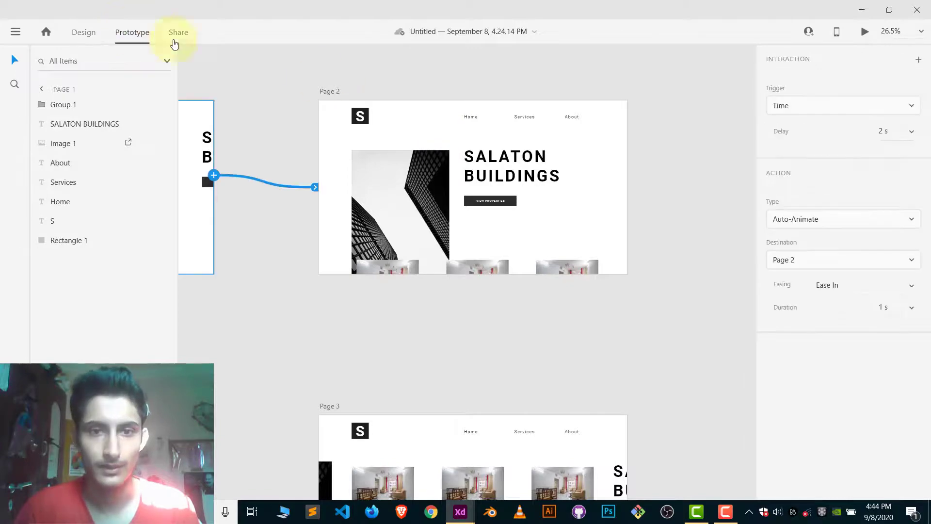
left_click(483, 208)
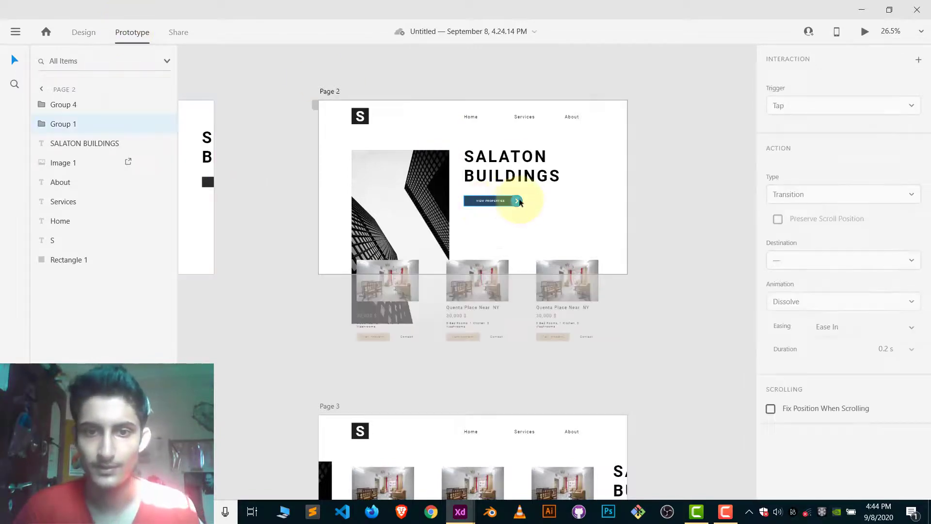
scroll(482, 195, "up", 4)
scroll(521, 203, "down", 4)
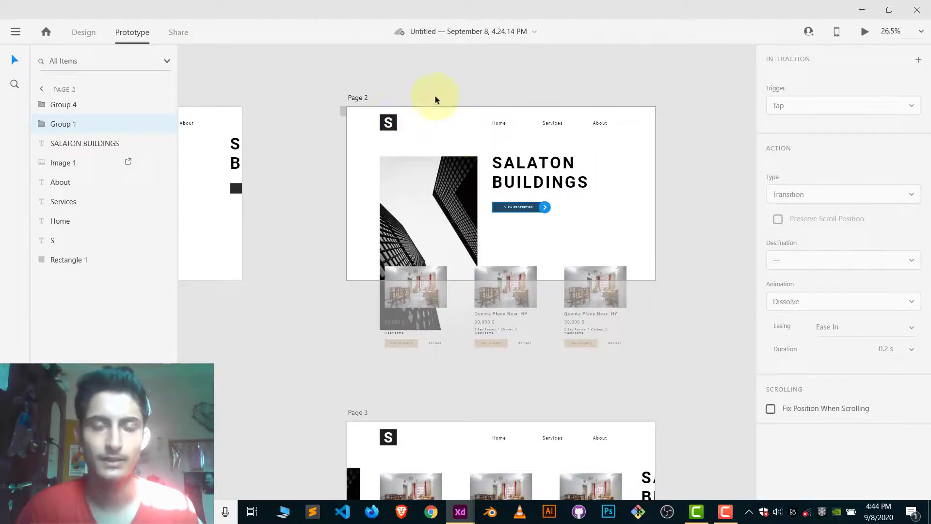
scroll(545, 212, "up", 5)
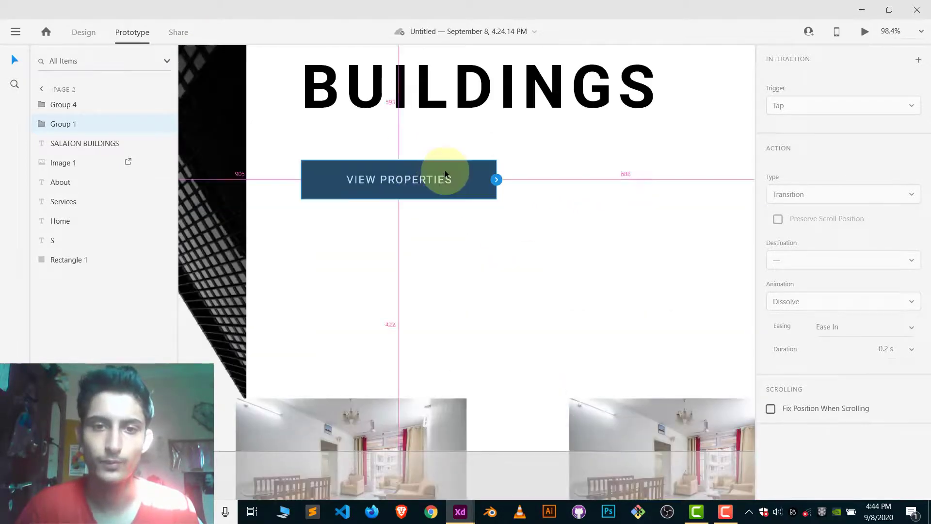
scroll(447, 176, "down", 3)
scroll(473, 180, "down", 3)
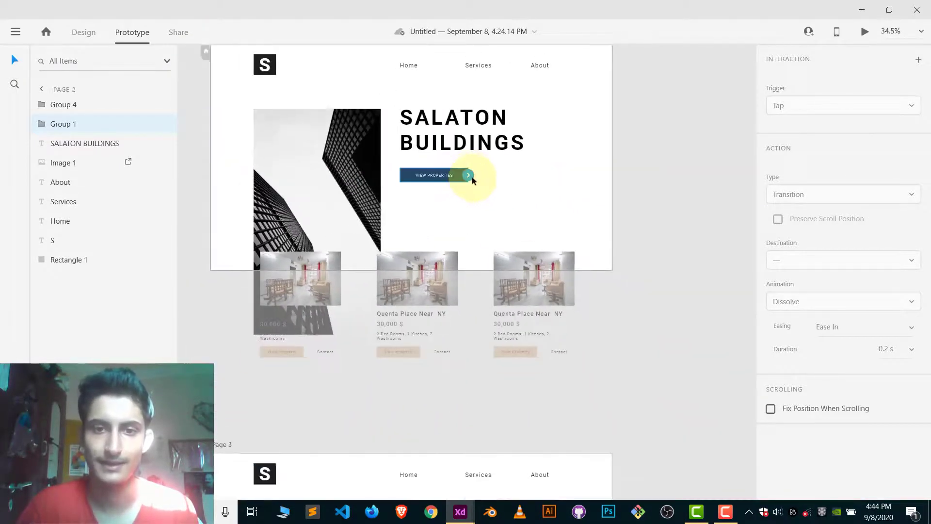
left_click_drag(468, 177, 284, 456)
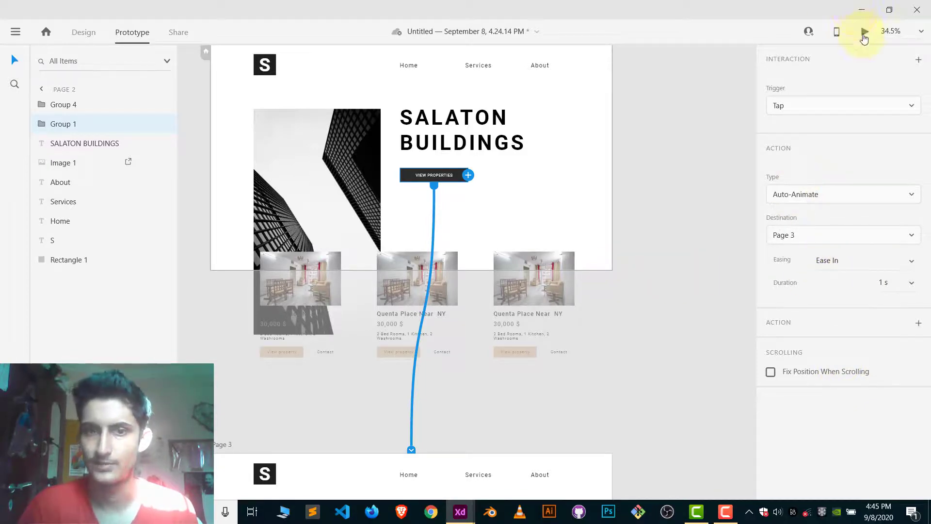
- Preview the prototype starting from Page 2 and close the preview window
left_click(867, 32)
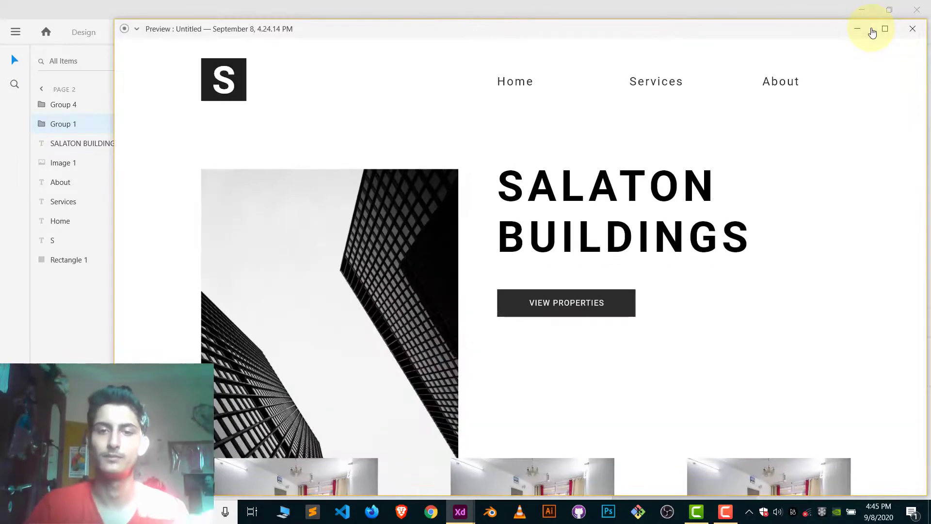
left_click(885, 29)
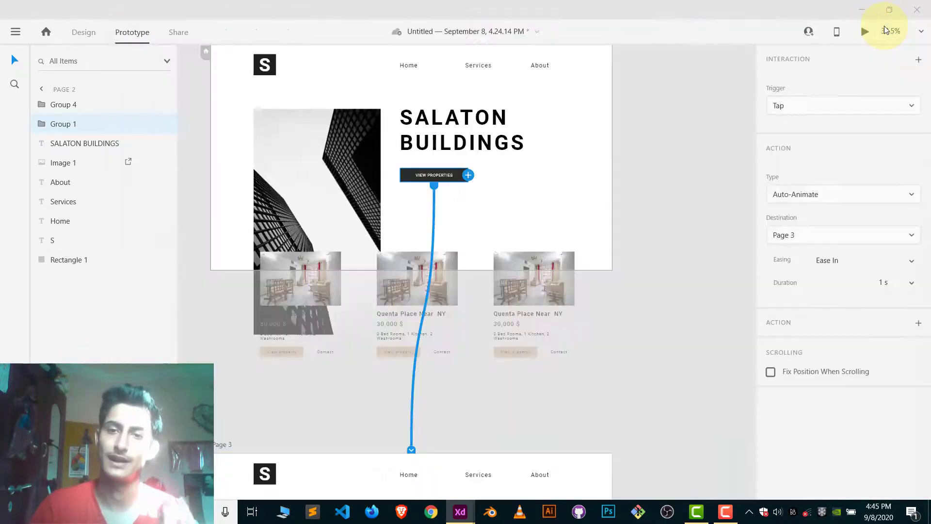
left_click(917, 9)
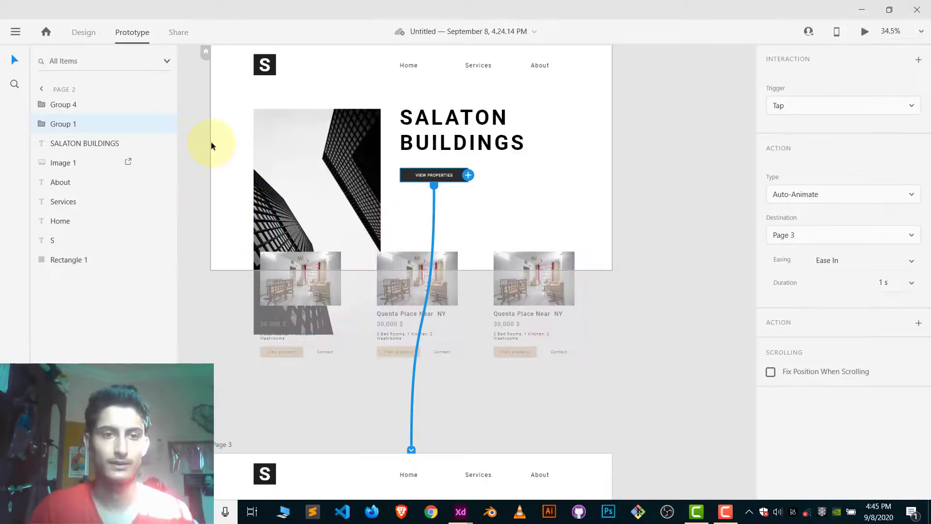
- Set Page 1 as the prototype's home screen
scroll(211, 144, "down", 3)
left_click(227, 145)
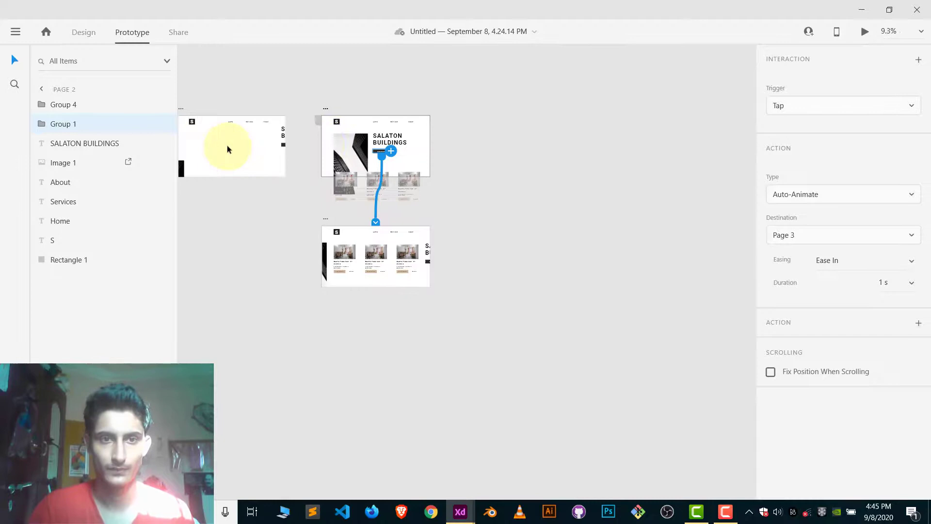
left_click(255, 131)
left_click(217, 120)
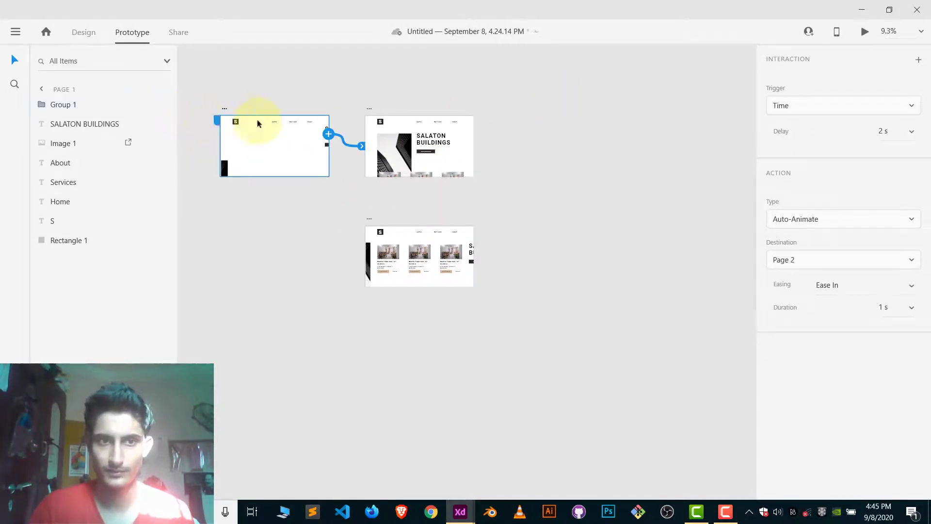
- Preview the prototype from Page 1, follow View Properties through to the property cards, and close the preview
left_click(866, 32)
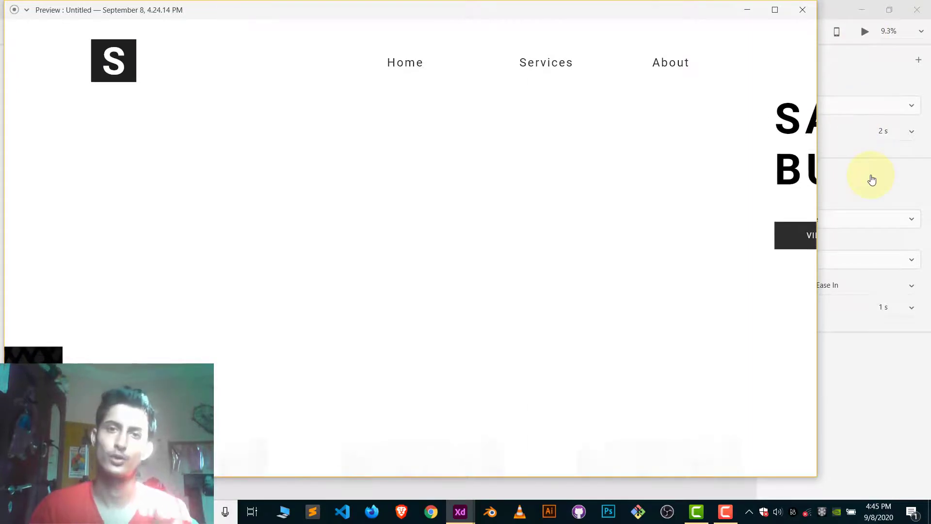
left_click(494, 275)
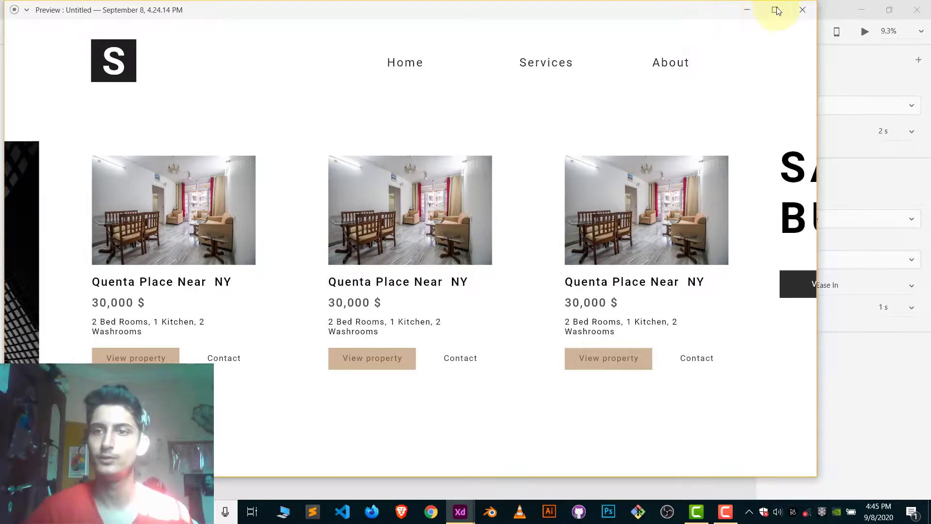
left_click(803, 10)
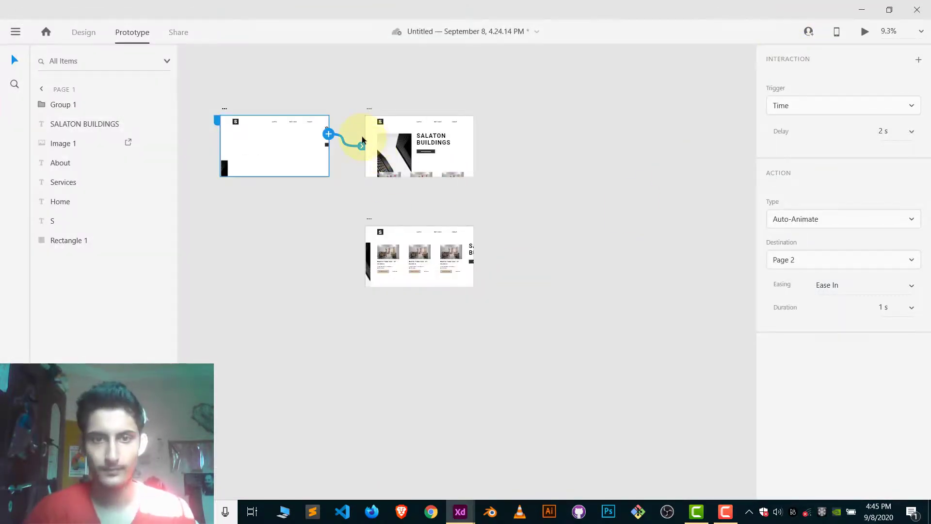
- Move Page 2's property-card group down to about X 238, Y 1061 and set its opacity to 0%
scroll(374, 152, "up", 5)
scroll(481, 215, "down", 2)
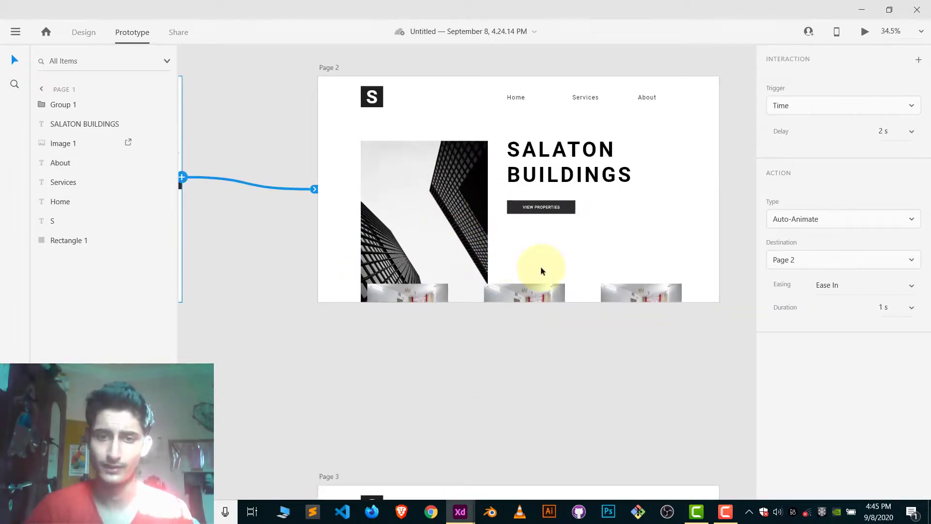
scroll(542, 271, "down", 1)
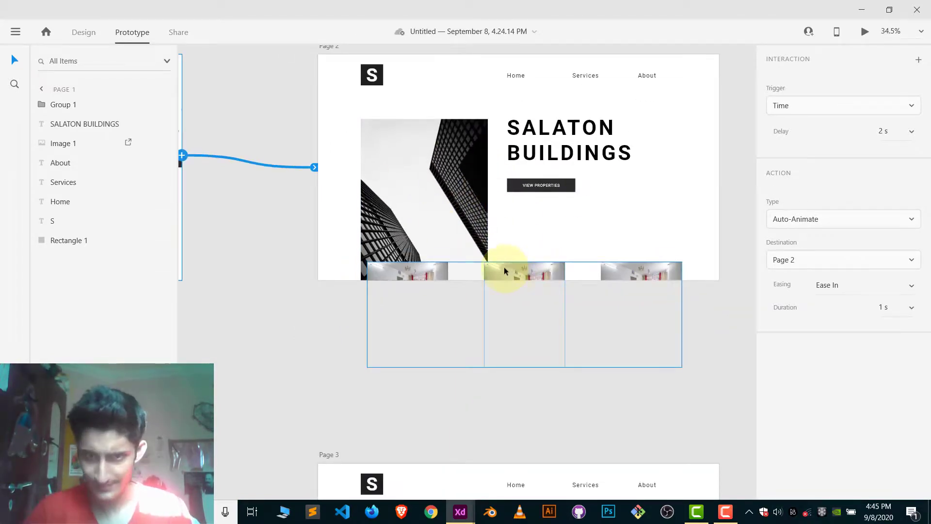
scroll(548, 265, "up", 1)
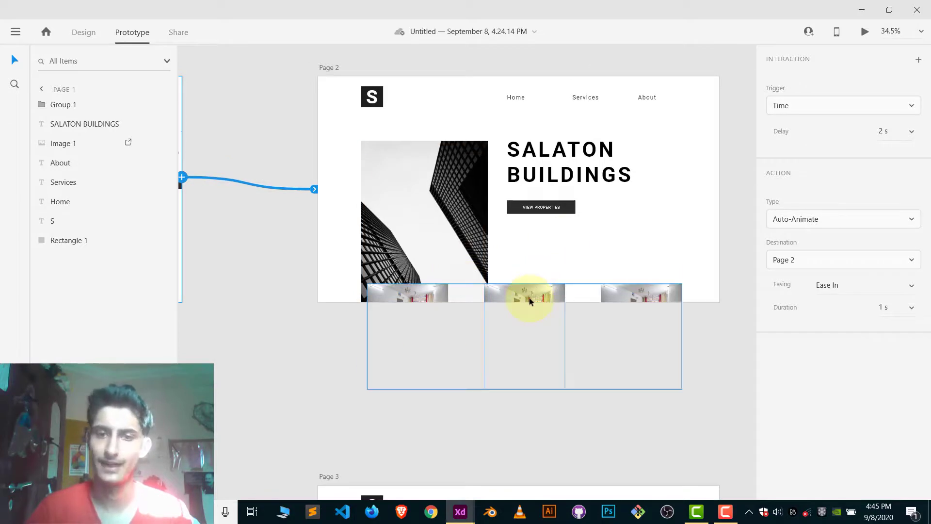
scroll(529, 296, "up", 5)
left_click(520, 282)
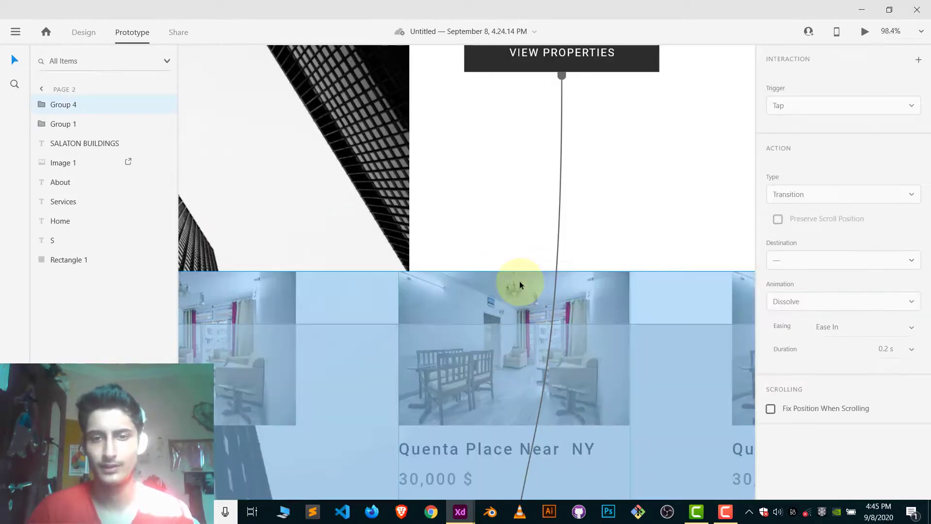
left_click(103, 30)
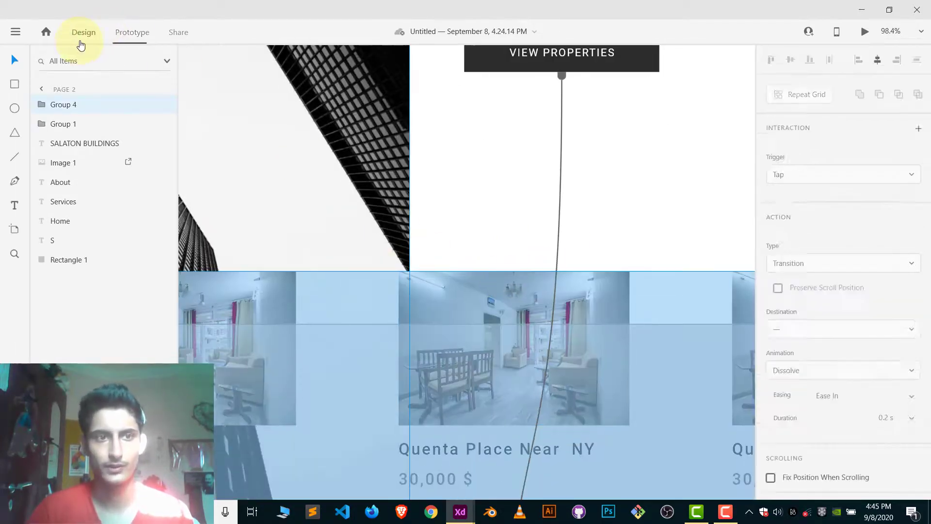
left_click_drag(519, 289, 520, 332)
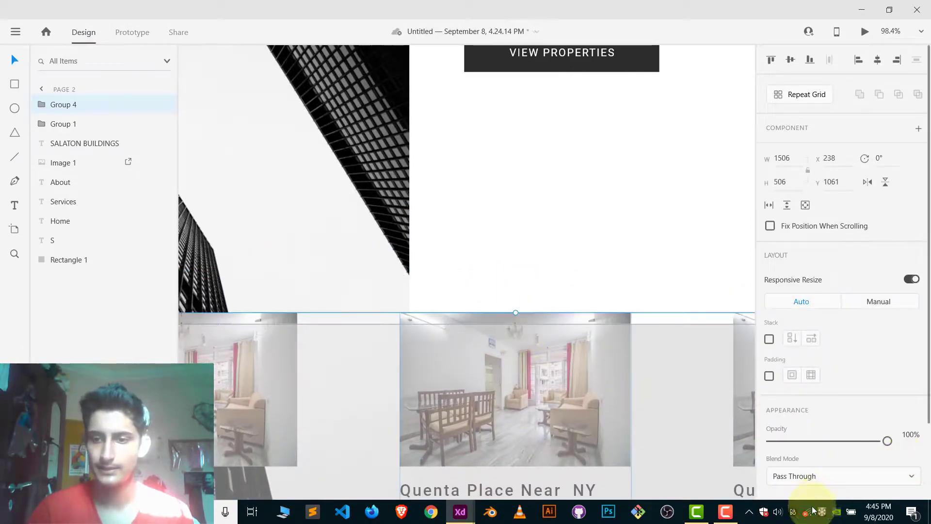
left_click_drag(886, 441, 767, 441)
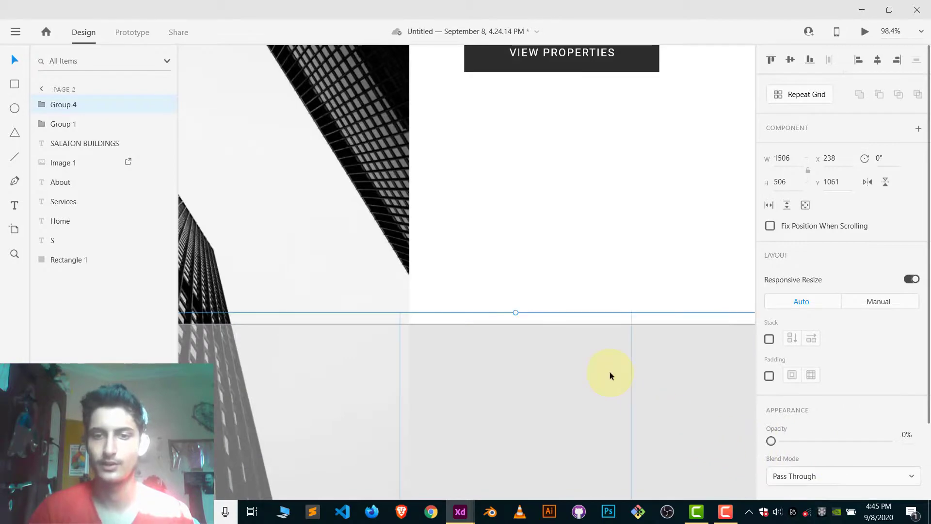
- Preview the prototype, follow View Properties through to the property cards, and close the preview window
scroll(610, 372, "down", 6)
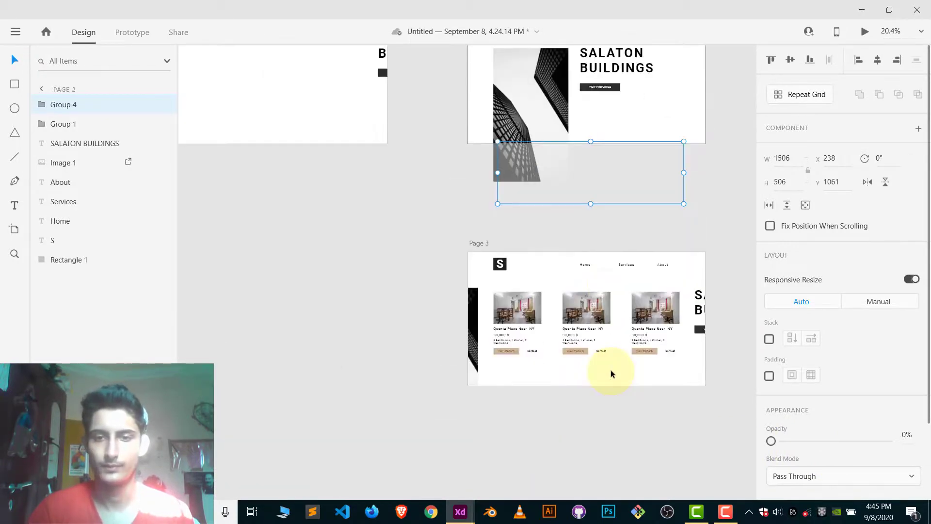
scroll(610, 372, "up", 1)
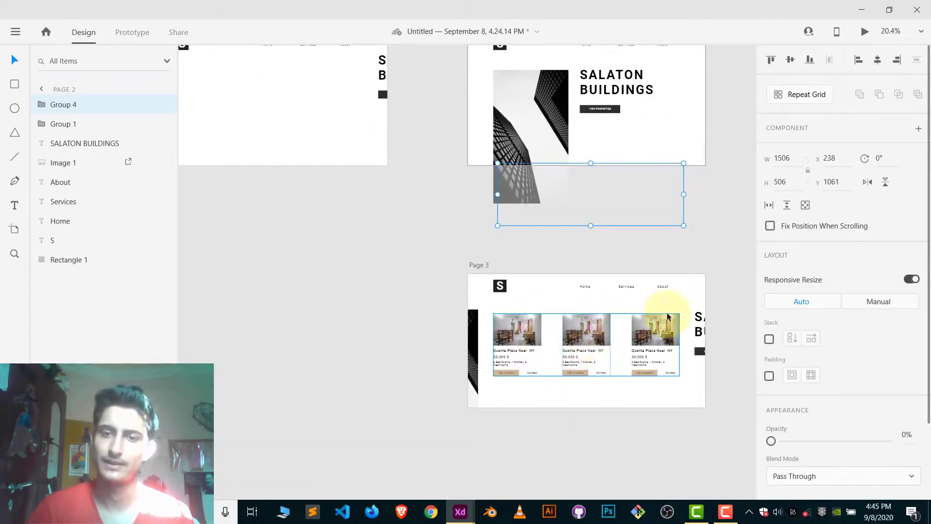
left_click(865, 31)
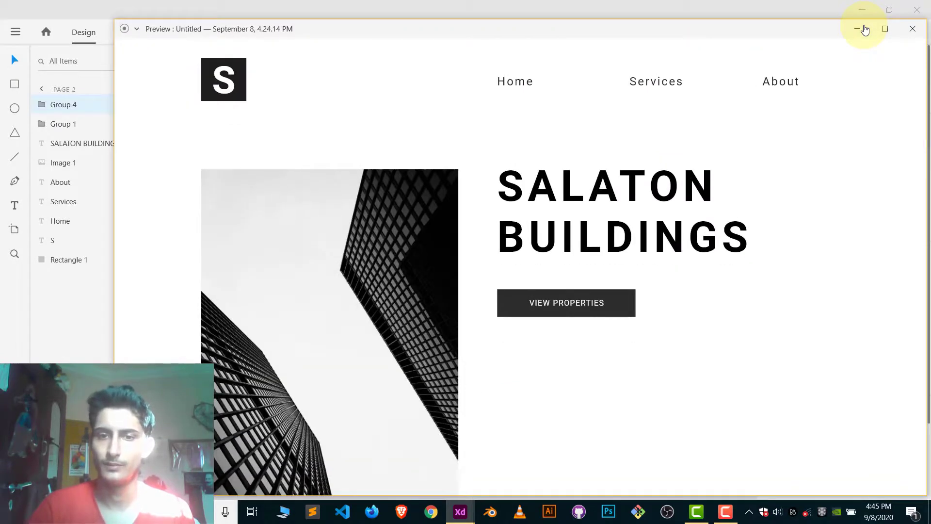
left_click(573, 303)
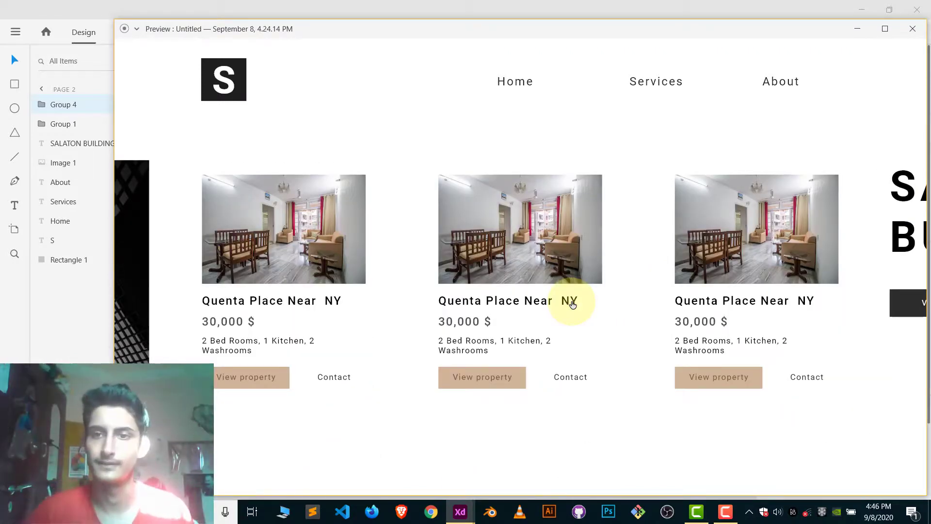
left_click(913, 30)
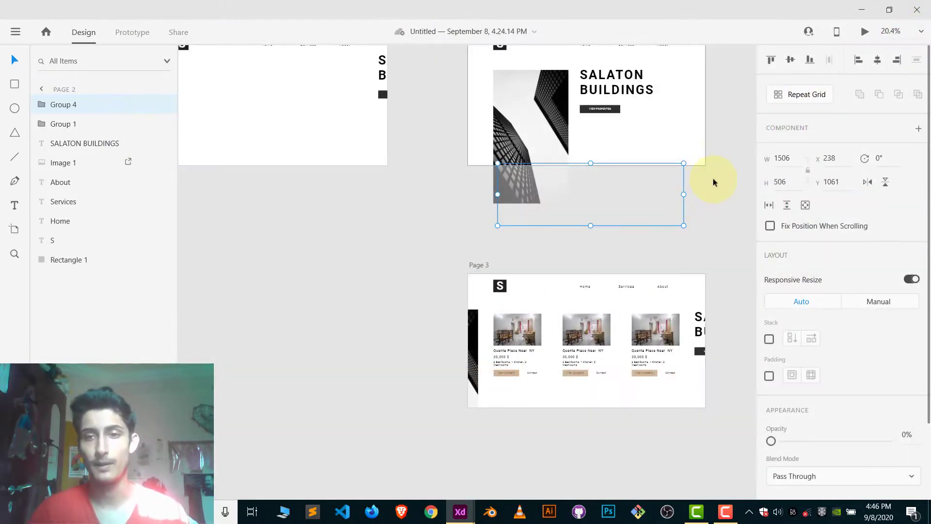
scroll(713, 182, "down", 4)
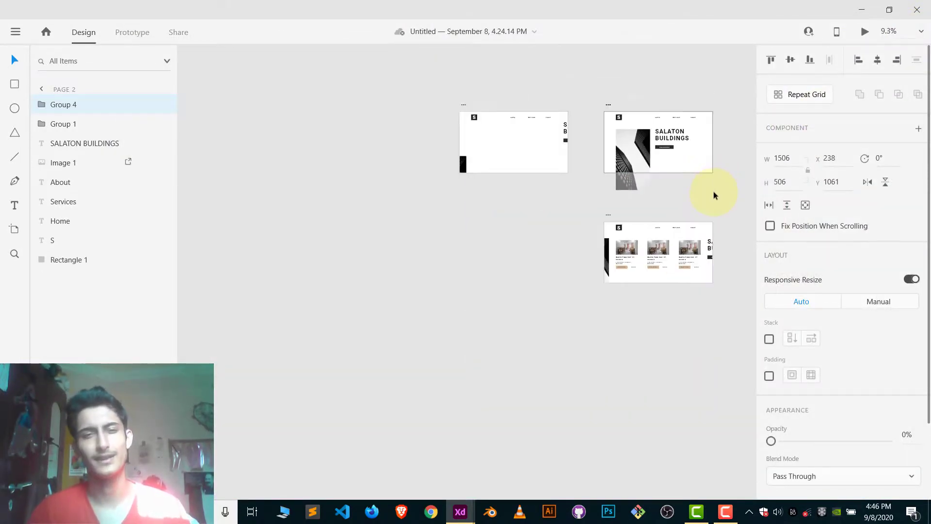
scroll(708, 197, "right", 3)
scroll(703, 199, "down", 2)
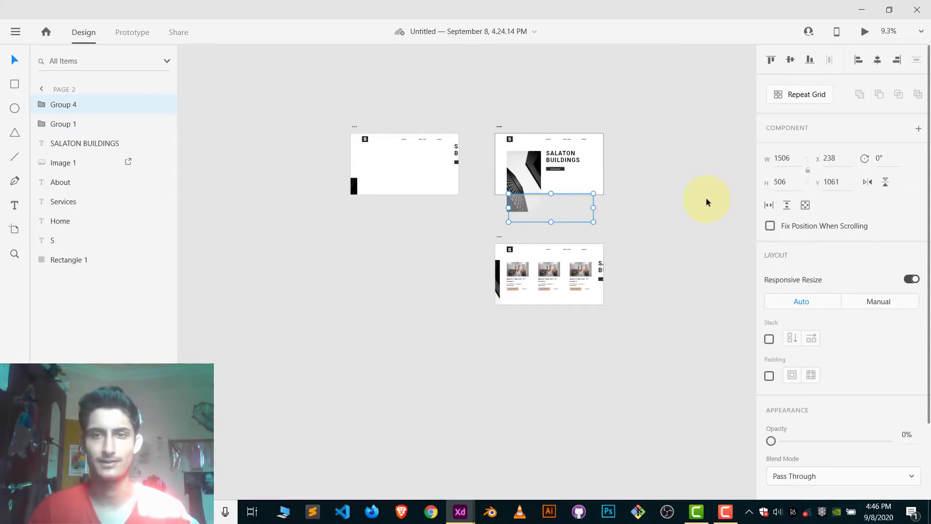